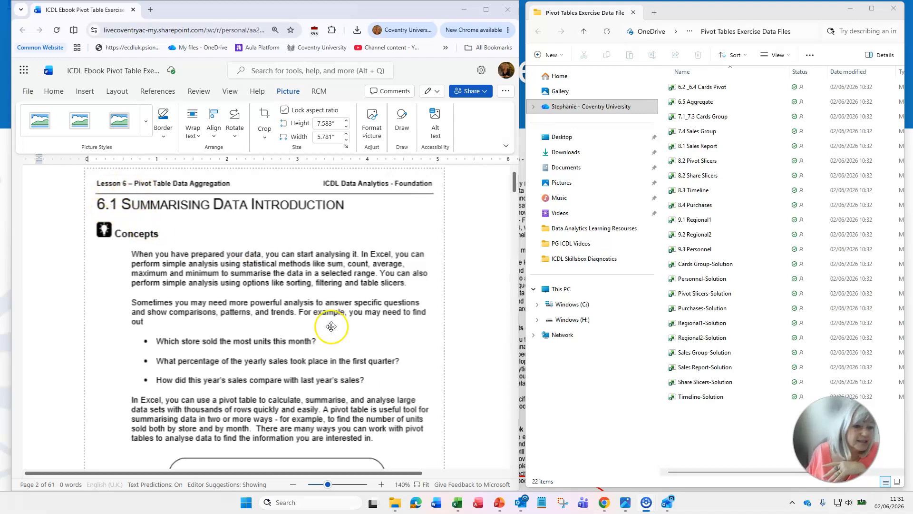
Read the ebook's sections 6.1 Summarising Data Introduction and 6.2 Changing Aggregation Methods, down to the exercise steps
scroll(373, 340, down, 3)
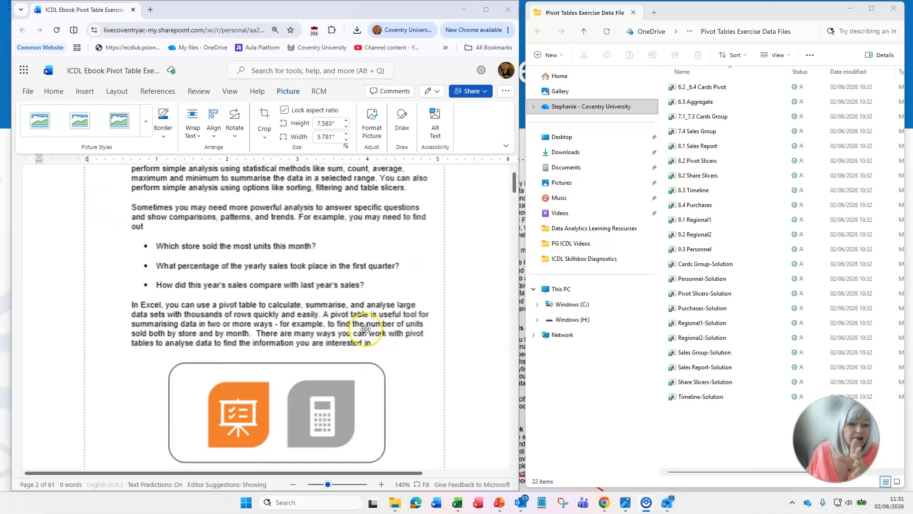
scroll(373, 323, down, 4)
scroll(373, 321, down, 7)
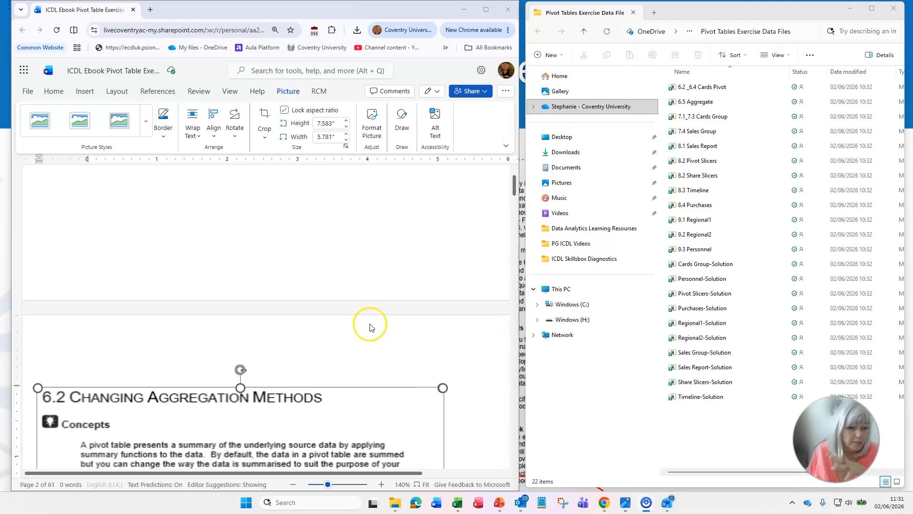
scroll(369, 323, down, 3)
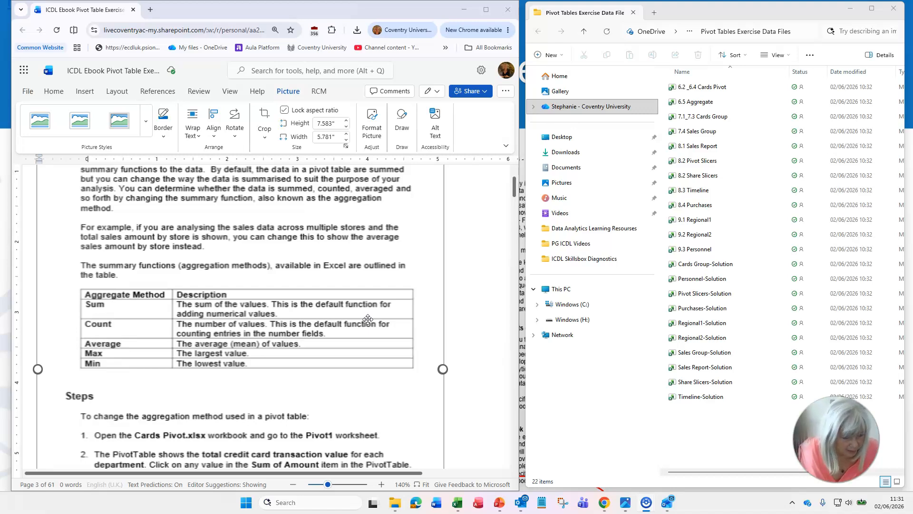
click(370, 315)
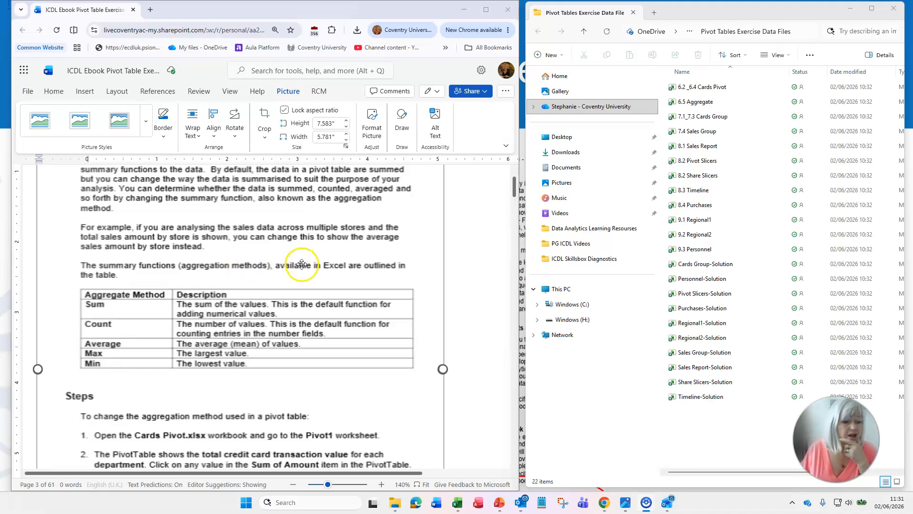
scroll(301, 265, down, 4)
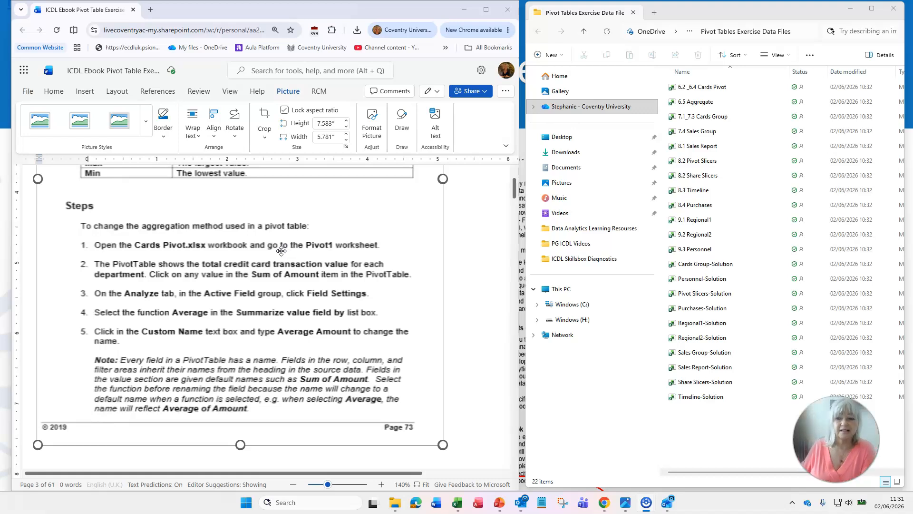
Open the 6.2 _6.4 Cards Pivot workbook, fit its window beside the ebook, and check the Dataset worksheet before returning to Pivot1
click(681, 104)
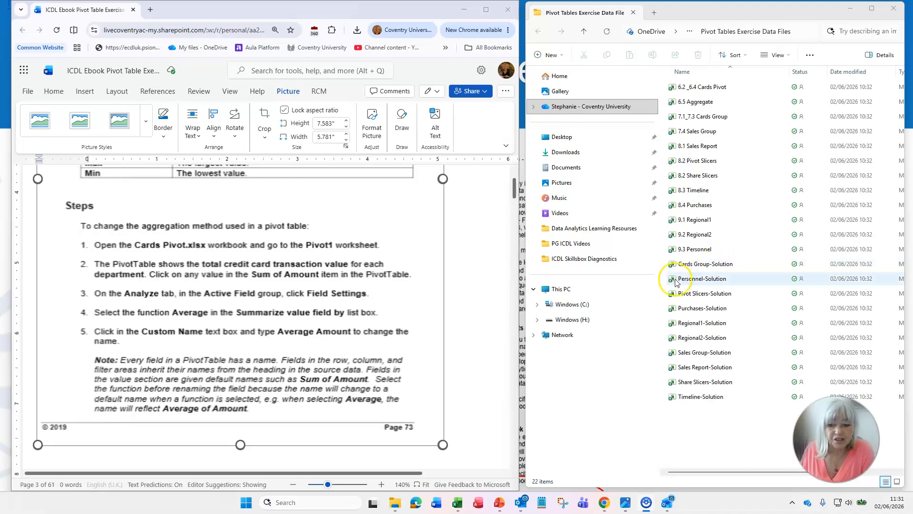
double_click(707, 90)
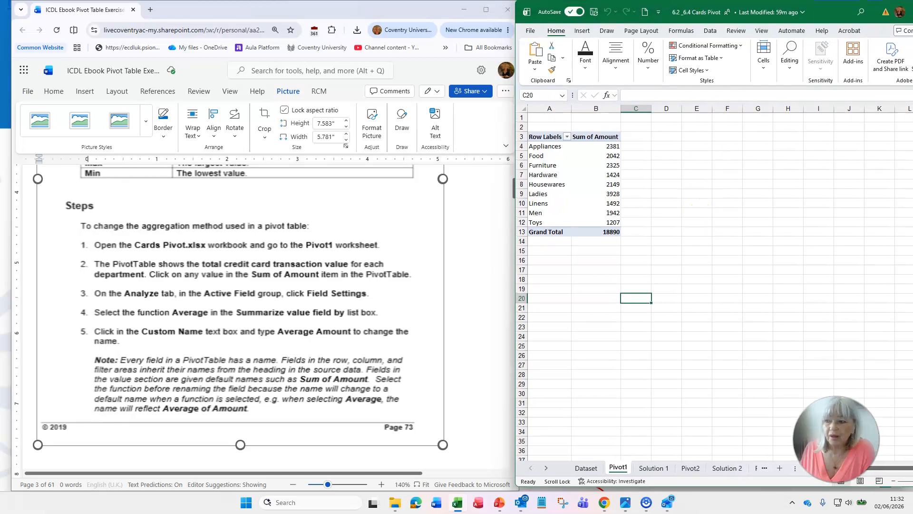
mouse_move(912, 178)
mouse_down()
mouse_move(854, 177)
mouse_move(912, 171)
mouse_up()
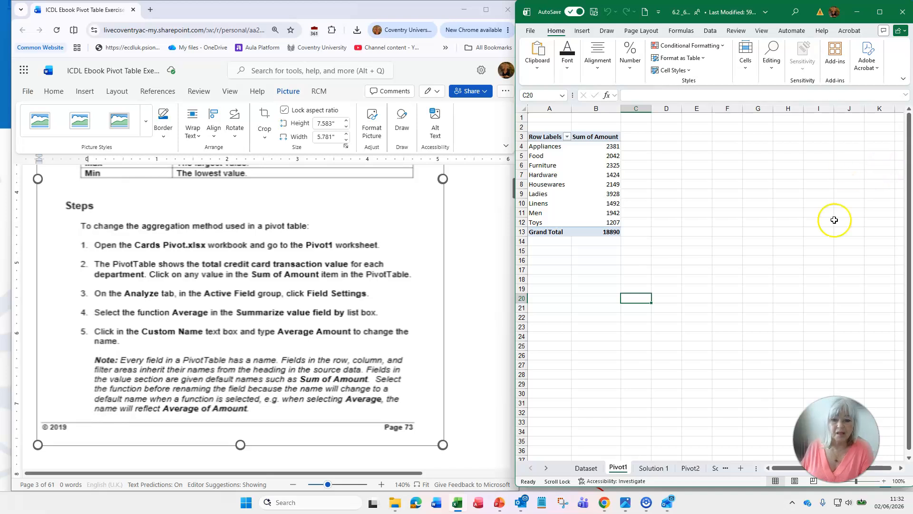
click(586, 468)
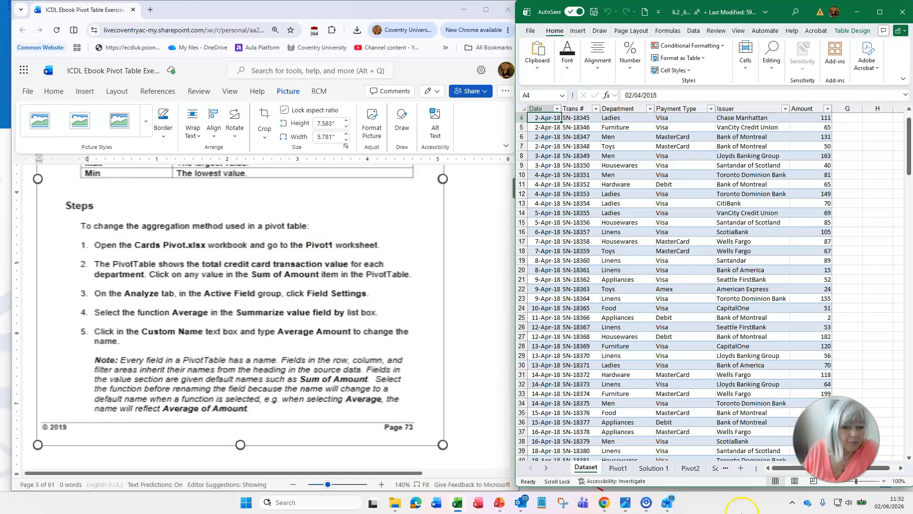
click(627, 470)
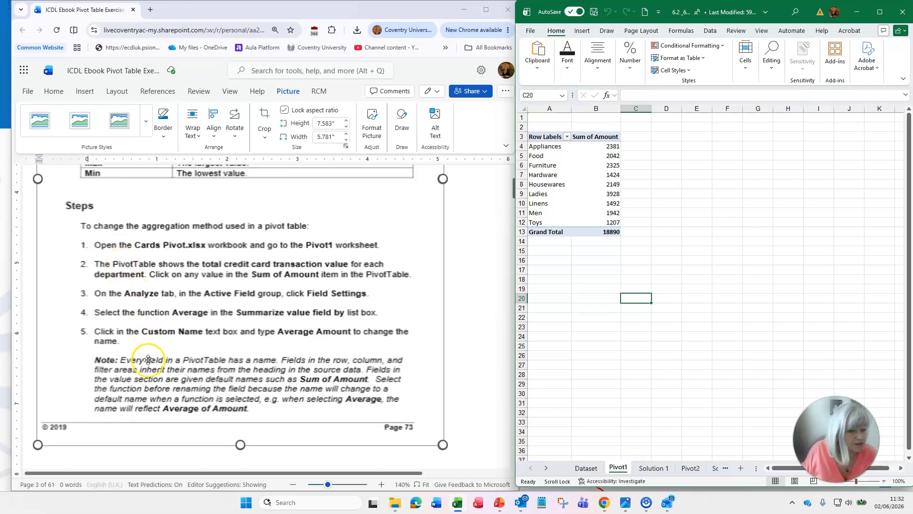
Review the ebook's instructions on Value Field Settings and number formatting for changing the aggregation method
scroll(235, 337, down, 5)
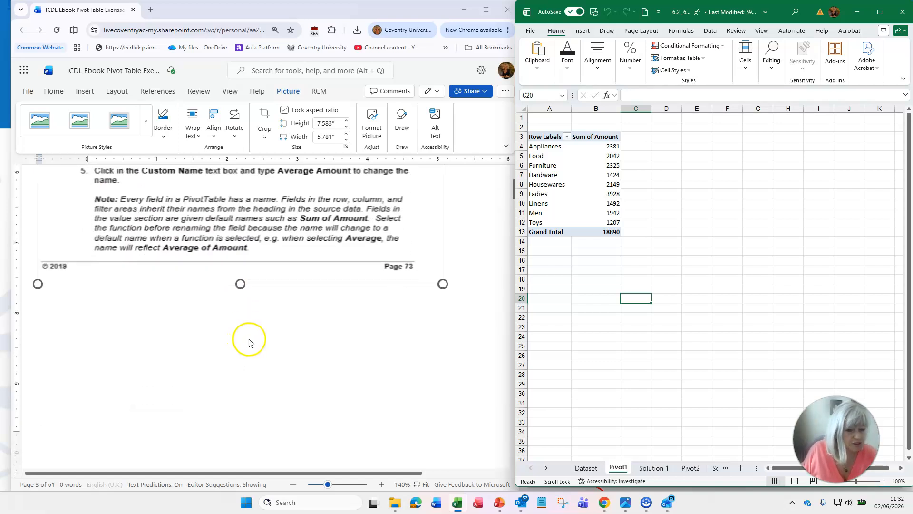
scroll(256, 338, down, 3)
scroll(253, 337, up, 3)
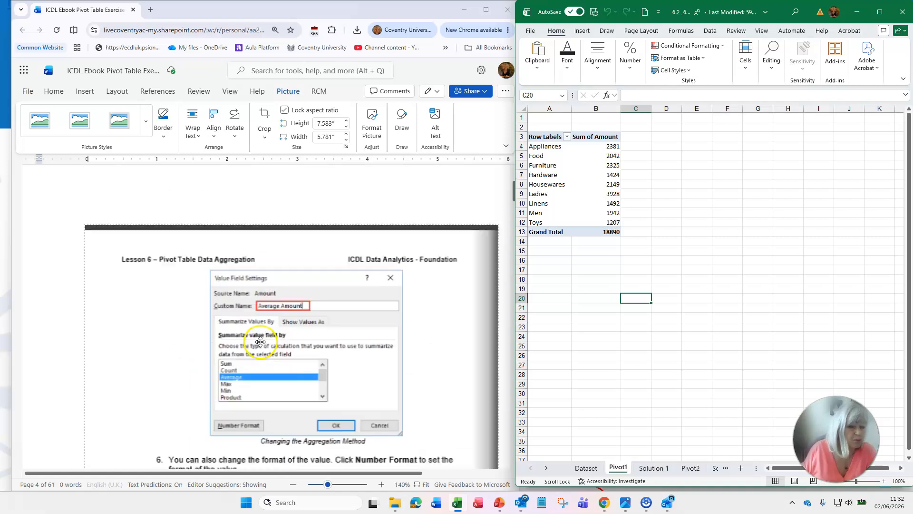
scroll(257, 339, down, 3)
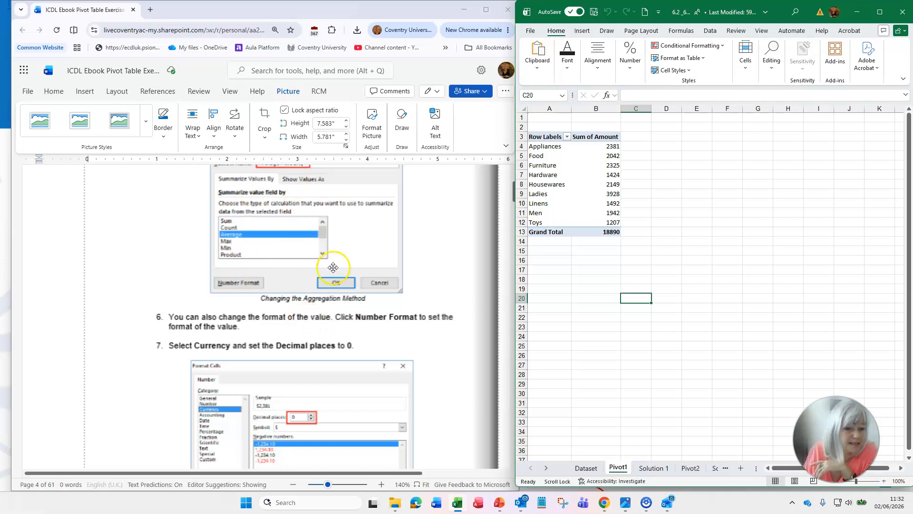
scroll(346, 282, down, 8)
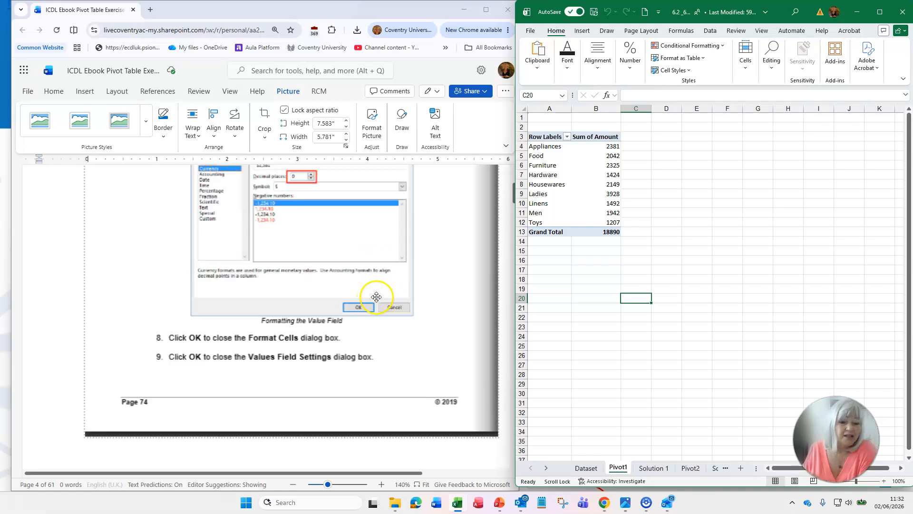
scroll(375, 297, down, 4)
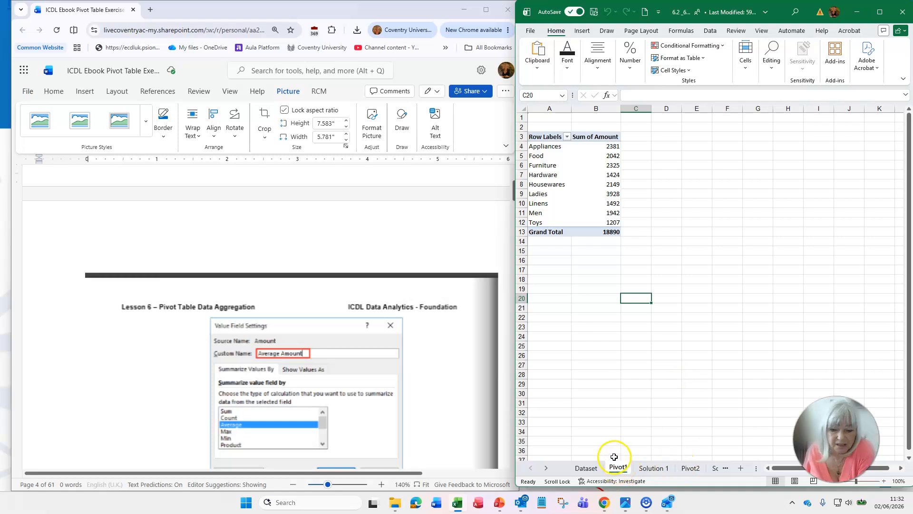
Compare the Solution 1 worksheet with Pivot1, and reread the ebook's first steps for changing the aggregation method
click(654, 472)
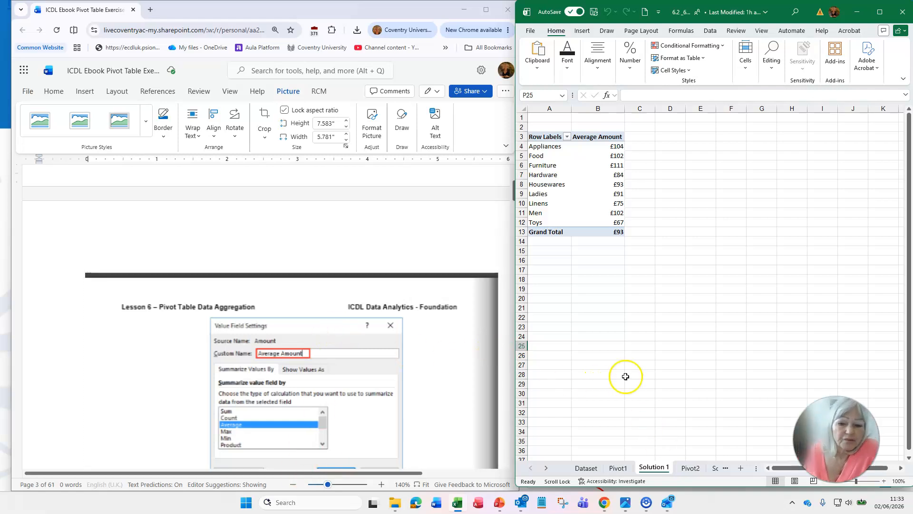
click(618, 468)
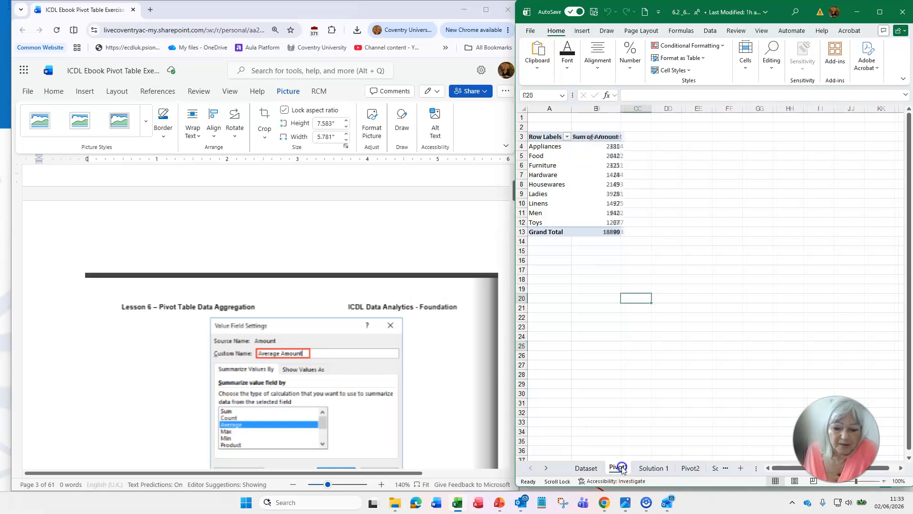
scroll(376, 331, down, 10)
scroll(376, 332, up, 6)
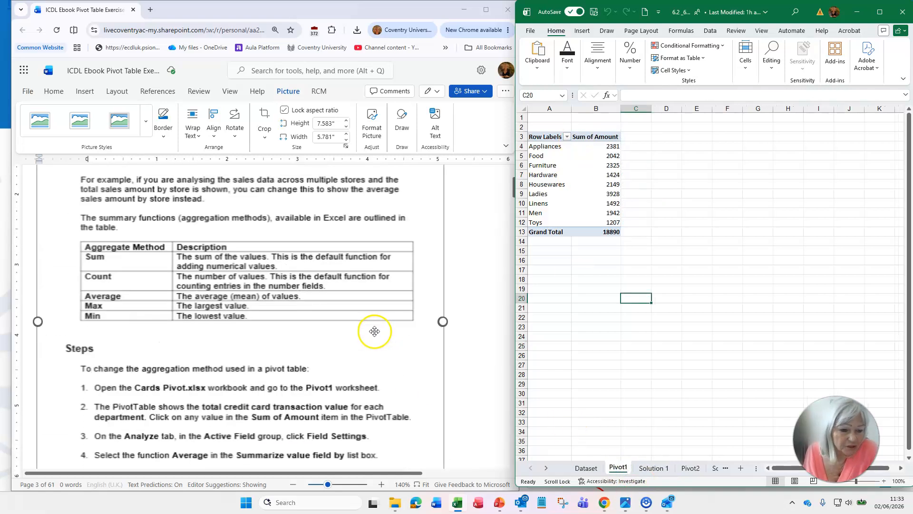
scroll(375, 331, down, 4)
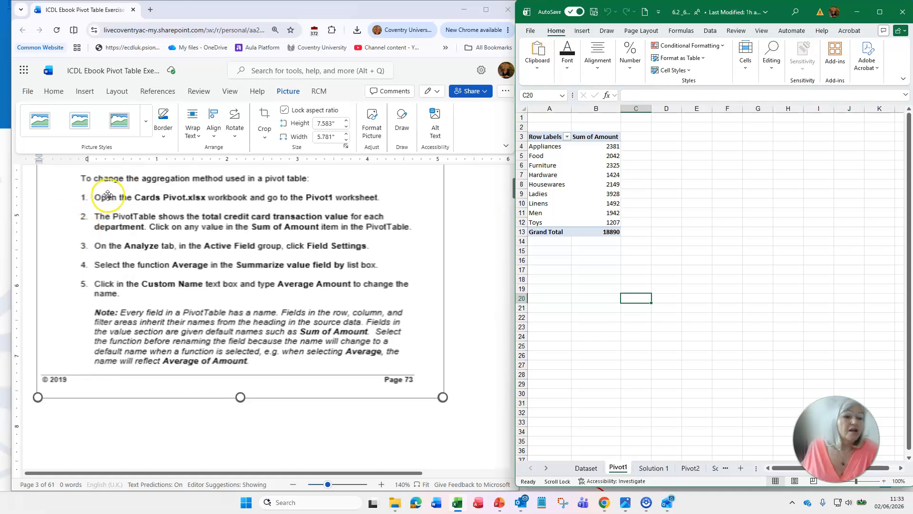
click(322, 196)
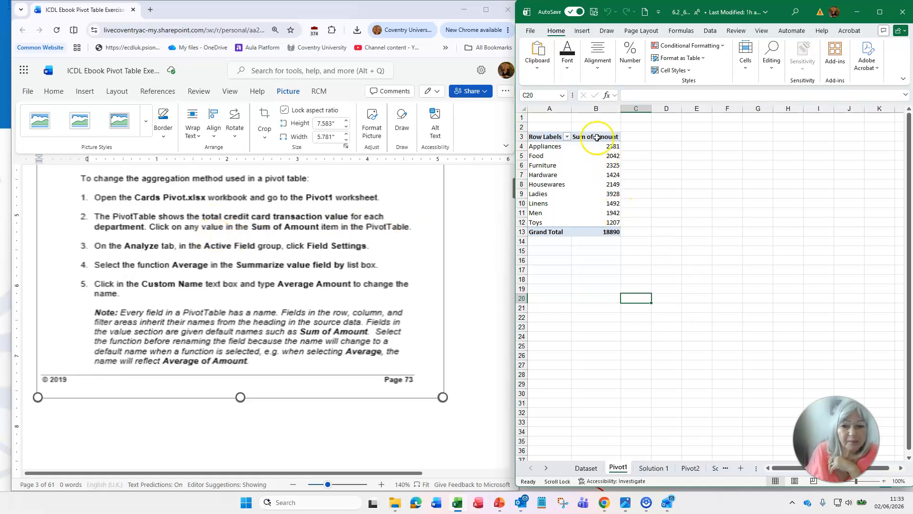
Select the Hardware value in the Pivot1 pivot table and hide the PivotTable field list
click(618, 174)
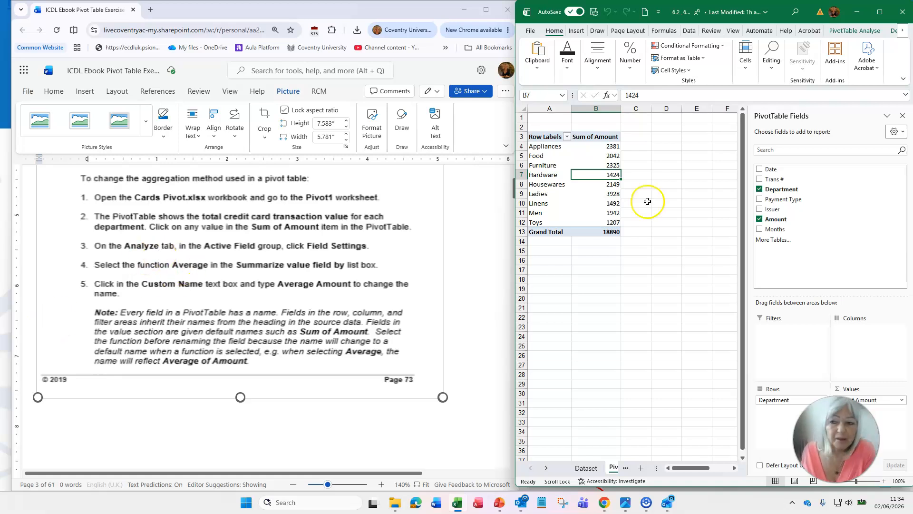
click(855, 31)
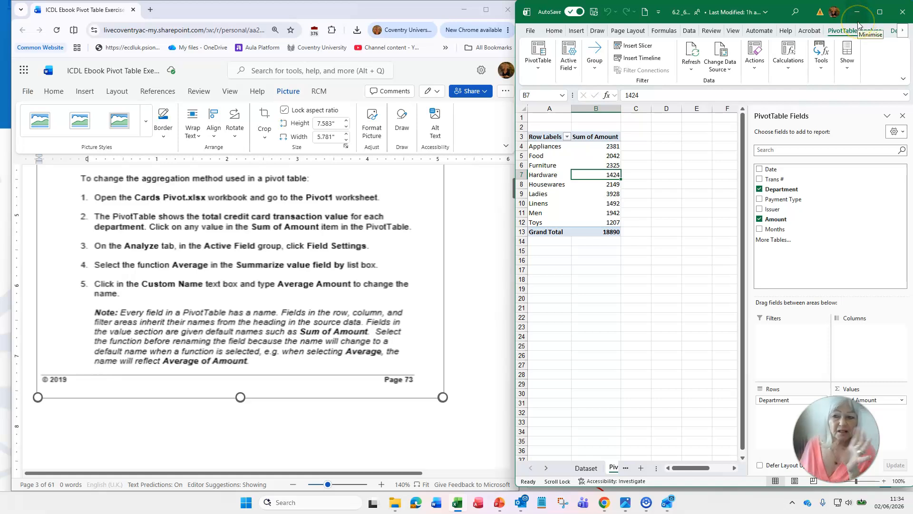
click(848, 66)
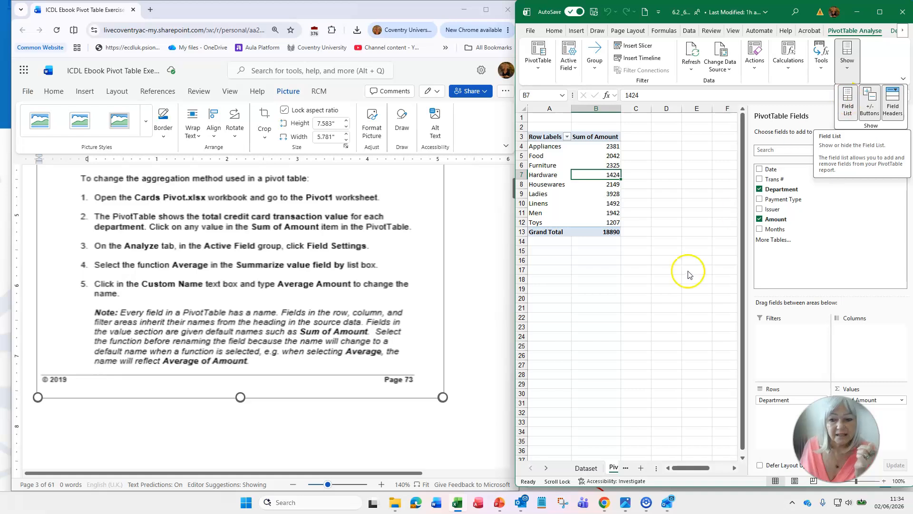
click(667, 271)
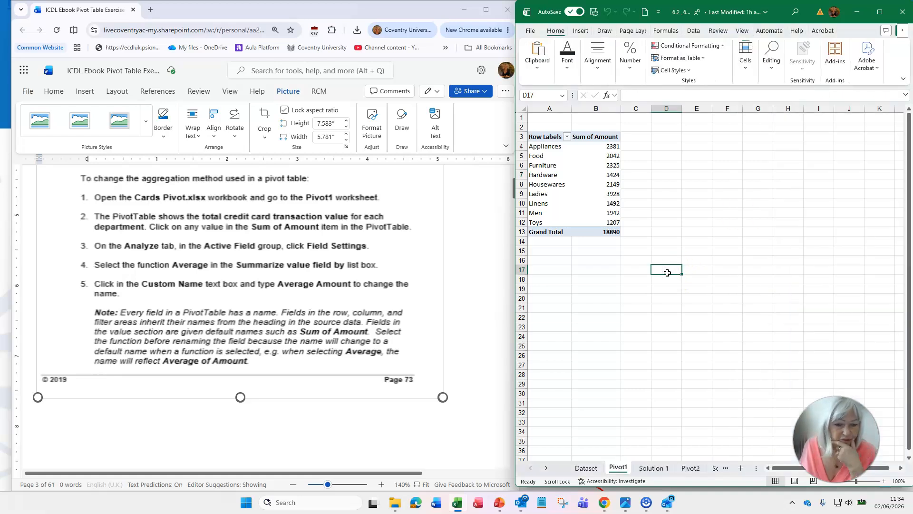
click(615, 174)
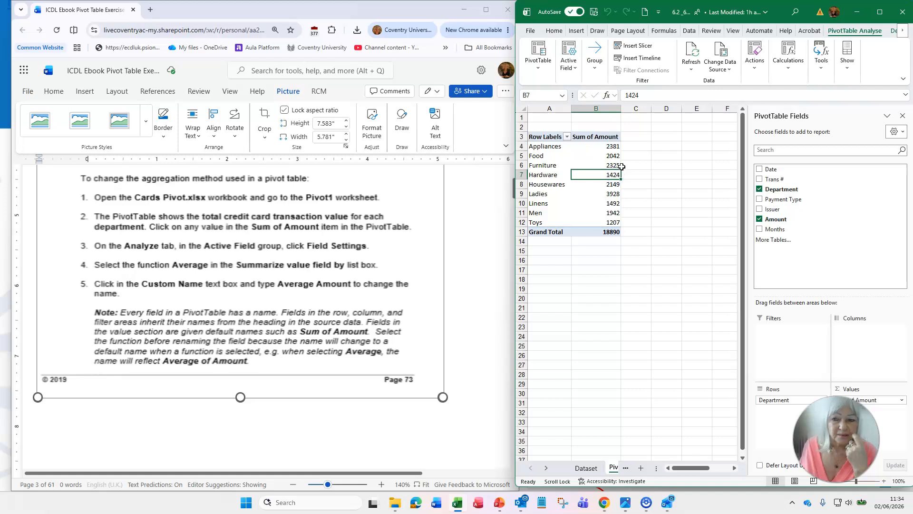
click(846, 71)
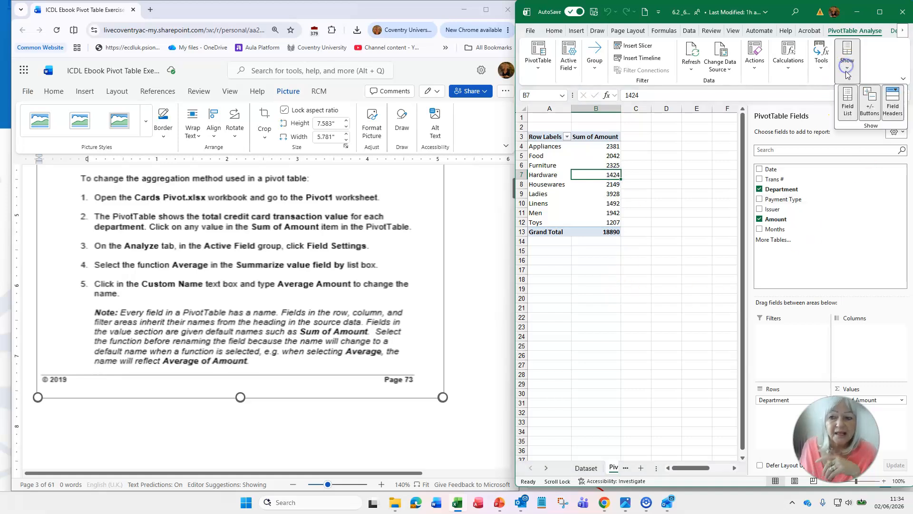
click(847, 105)
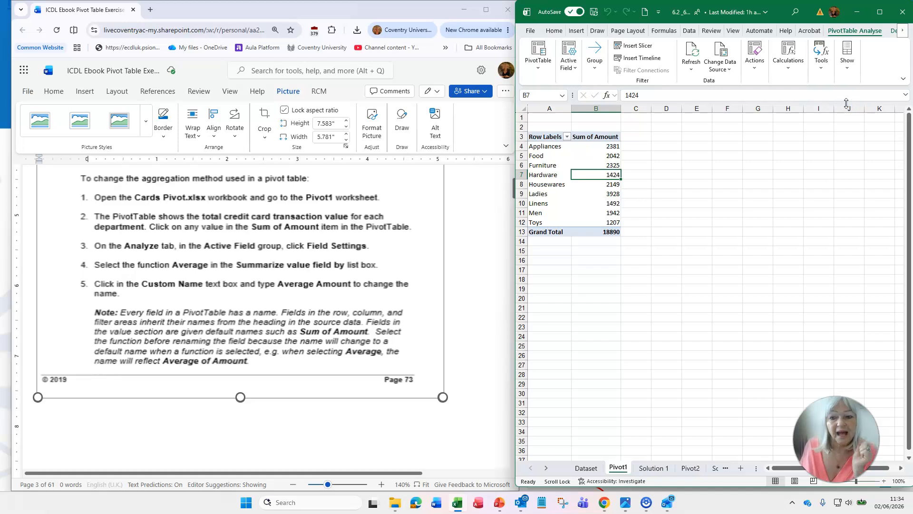
Show the PivotTable field list again with the Hardware value selected
click(603, 156)
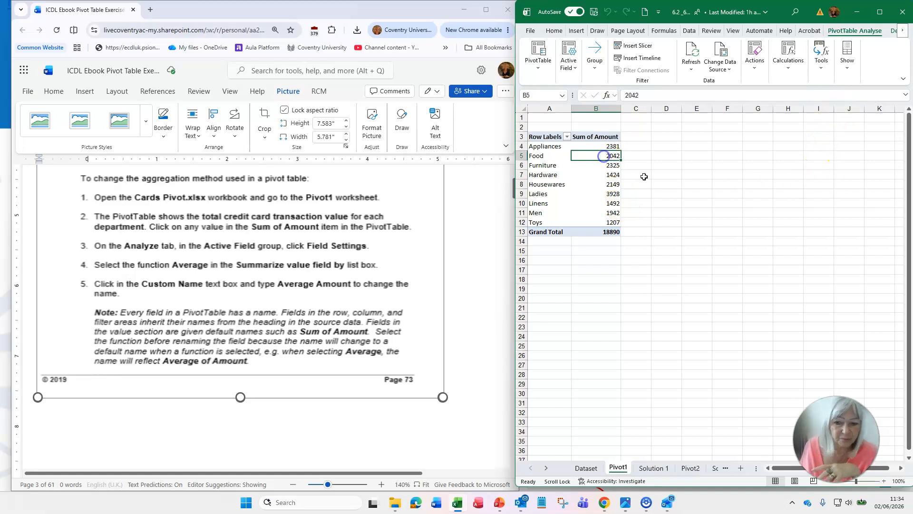
click(604, 175)
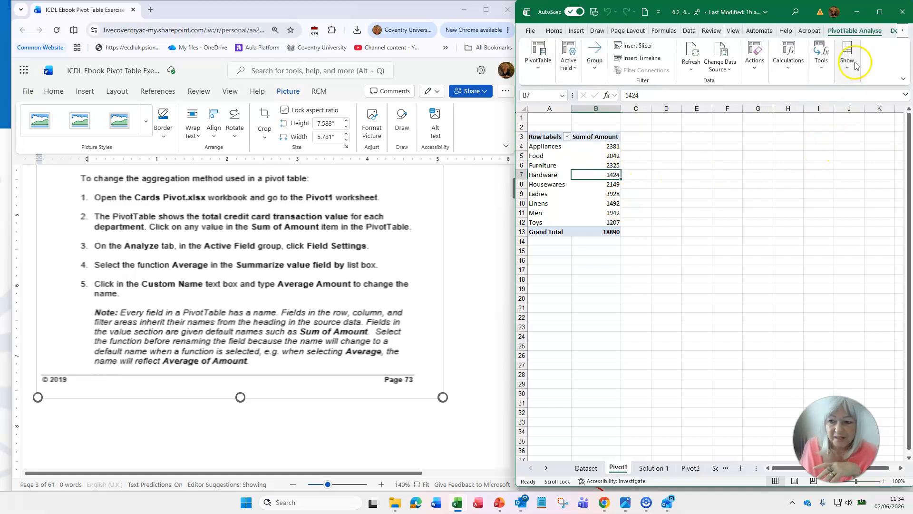
click(851, 59)
click(850, 103)
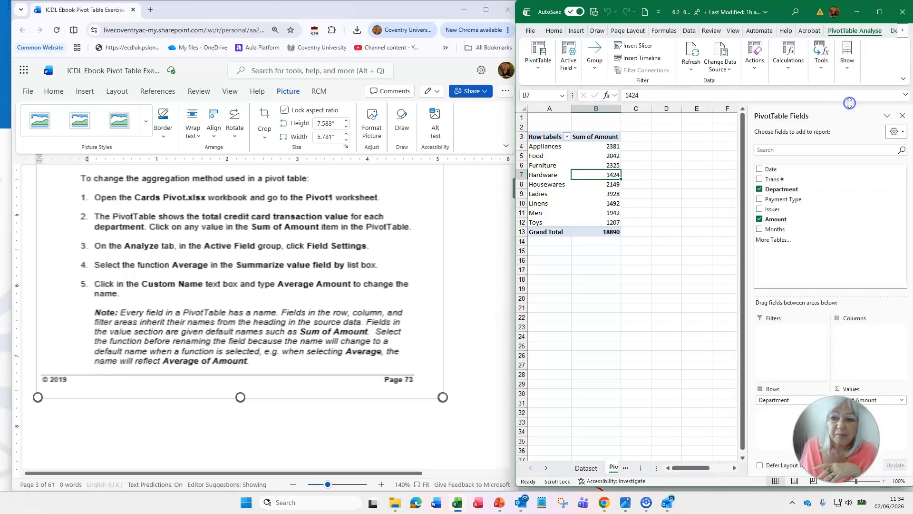
Select an empty cell outside the Pivot1 pivot table and return to its Hardware value
click(668, 260)
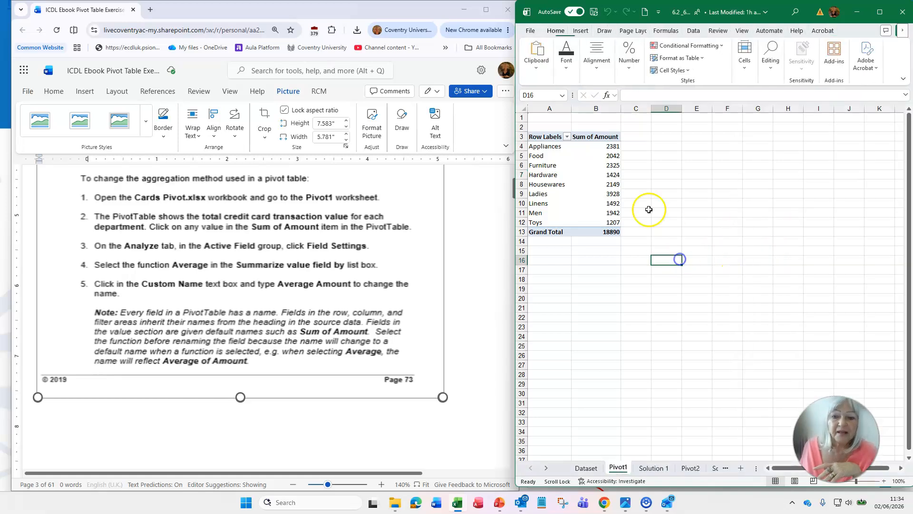
click(605, 173)
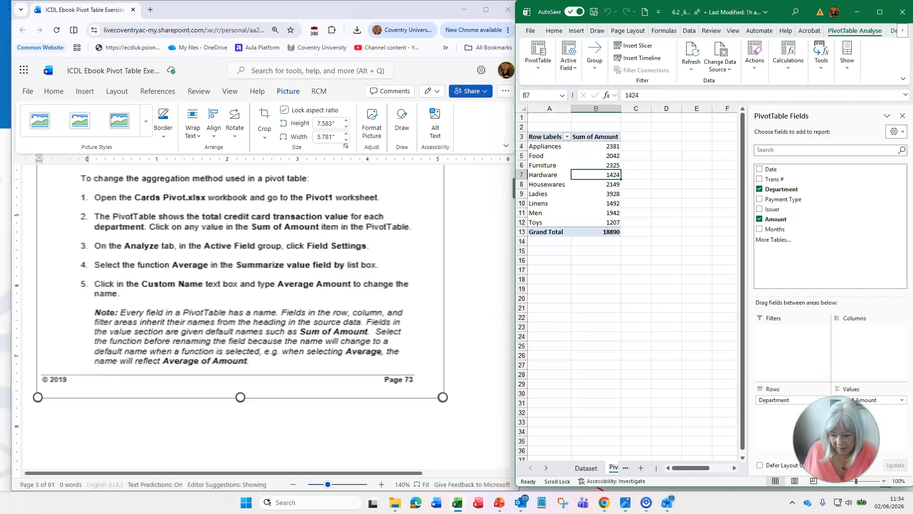
drag(855, 464, 669, 448)
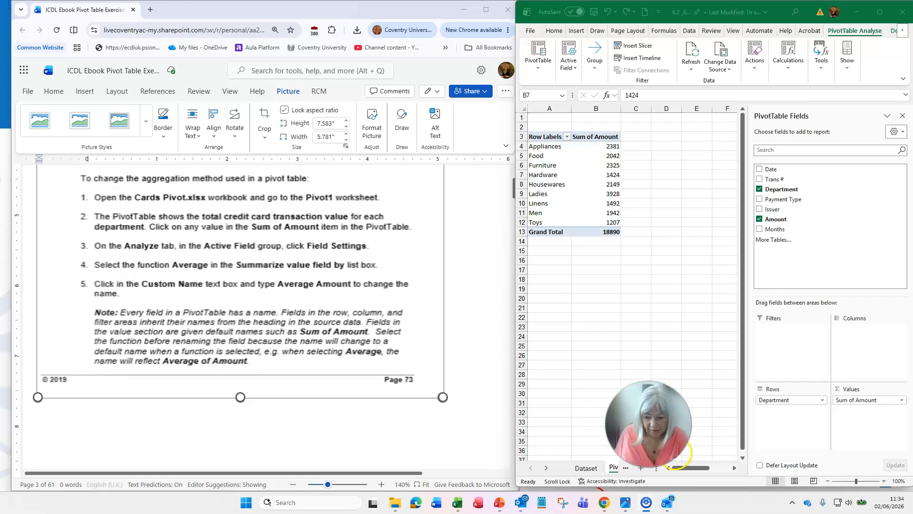
Set the Sum of Amount value field to summarise by Average and give it the custom name Average Amount
click(902, 401)
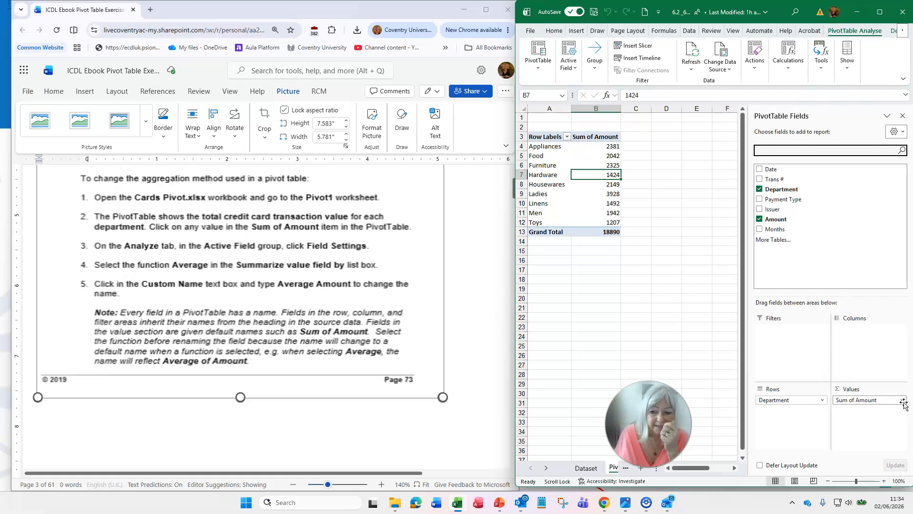
click(902, 402)
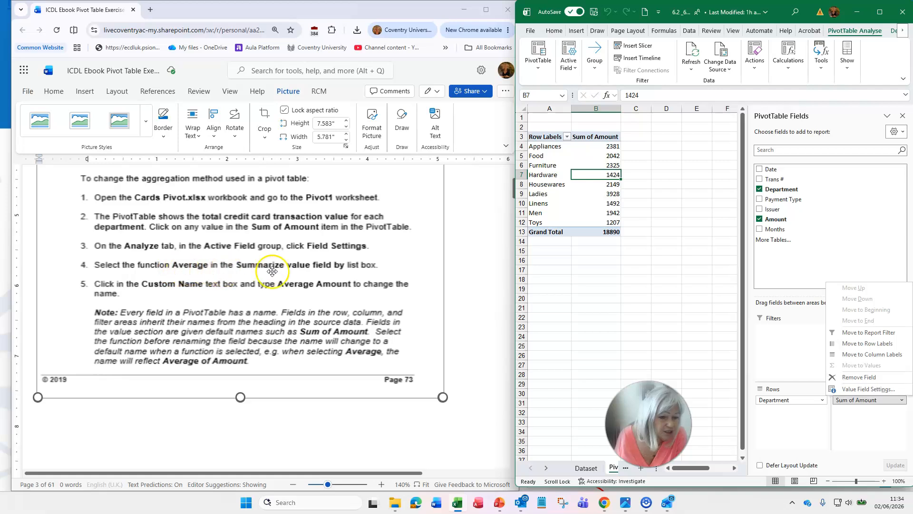
scroll(363, 269, down, 8)
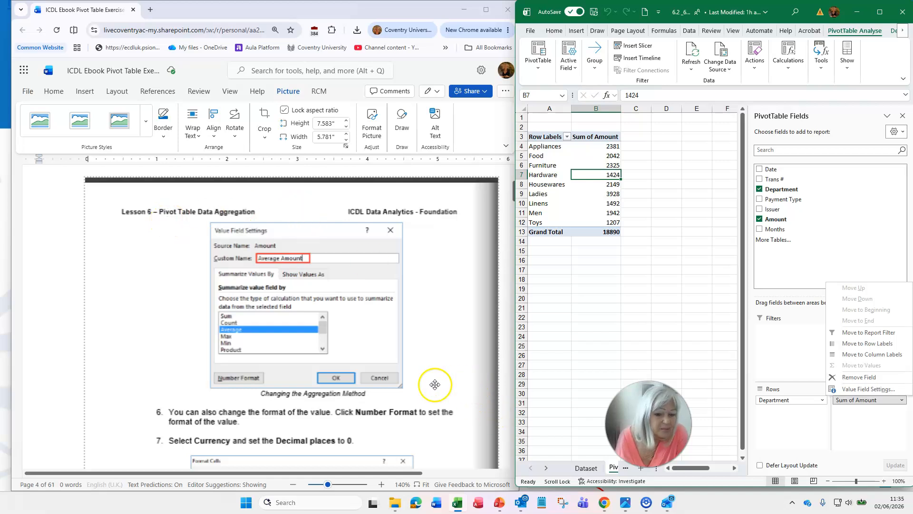
scroll(438, 396, up, 8)
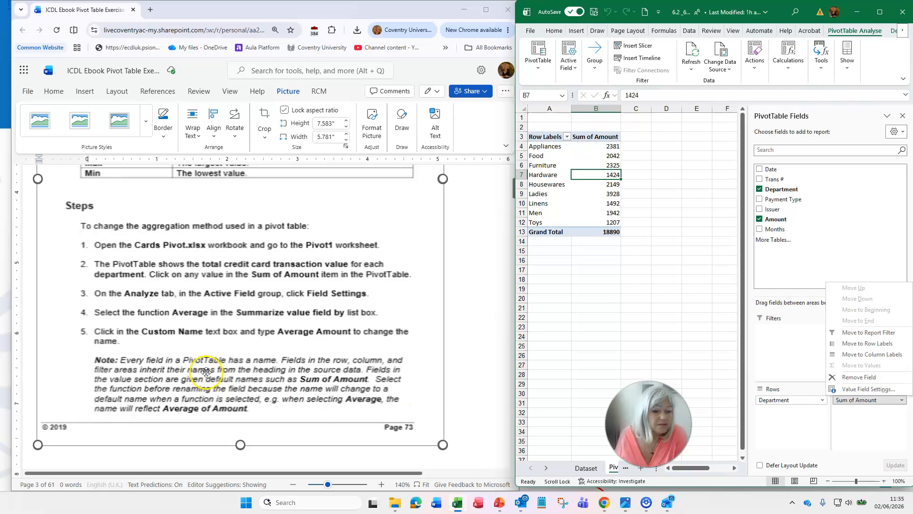
click(869, 390)
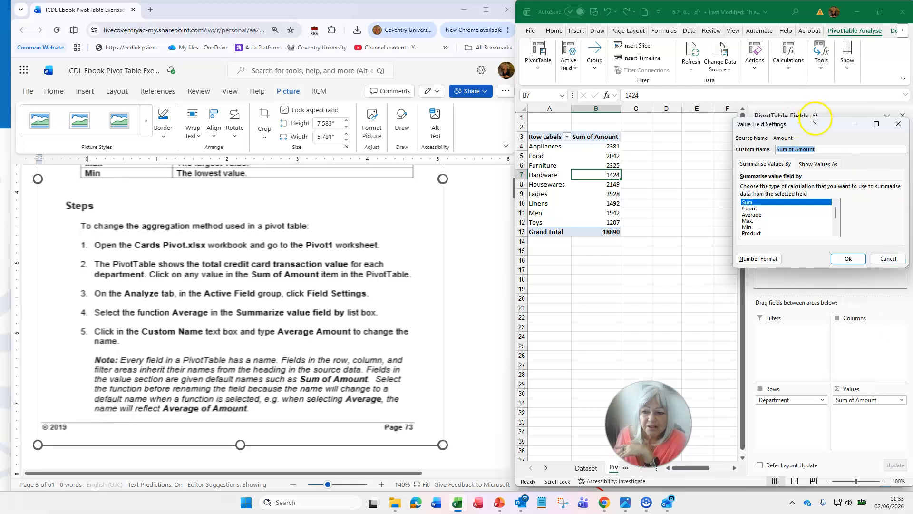
drag(818, 125, 623, 199)
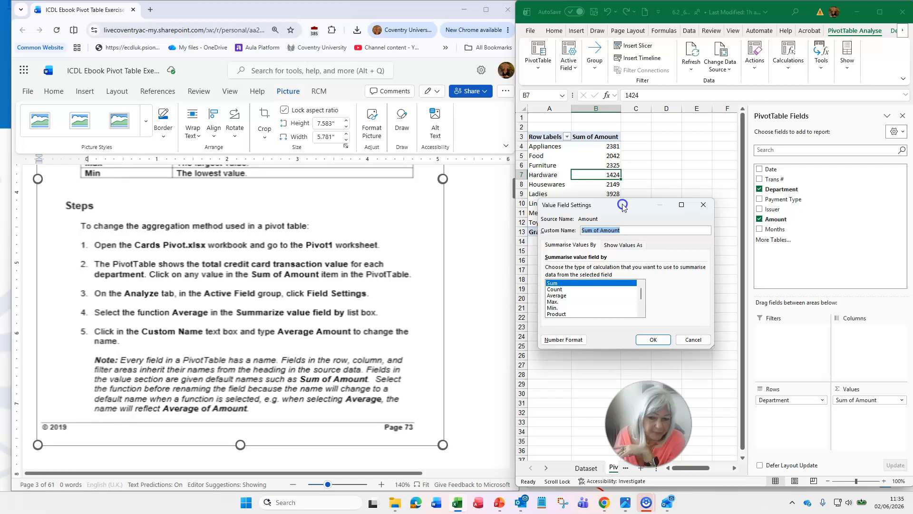
click(557, 297)
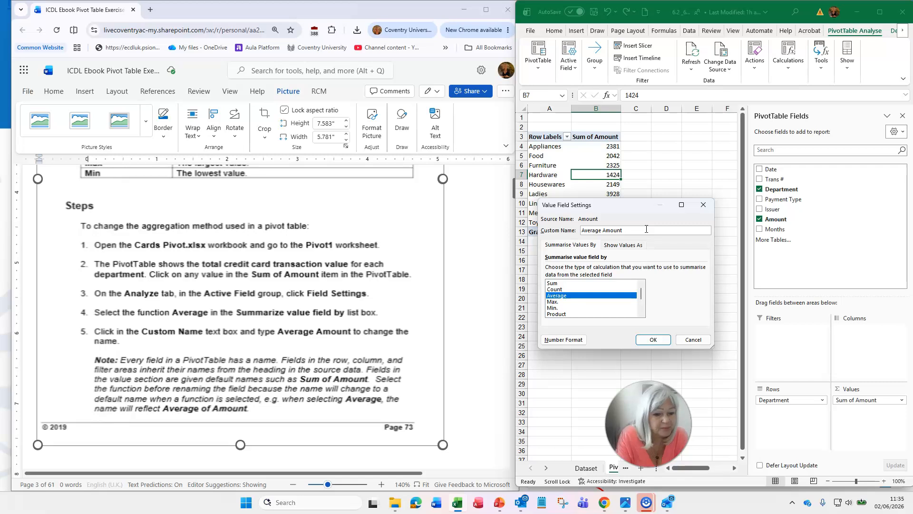
Following the ebook, format the value field's numbers as Currency with 0 decimal places and apply the value field settings
scroll(350, 292, down, 5)
scroll(348, 294, down, 4)
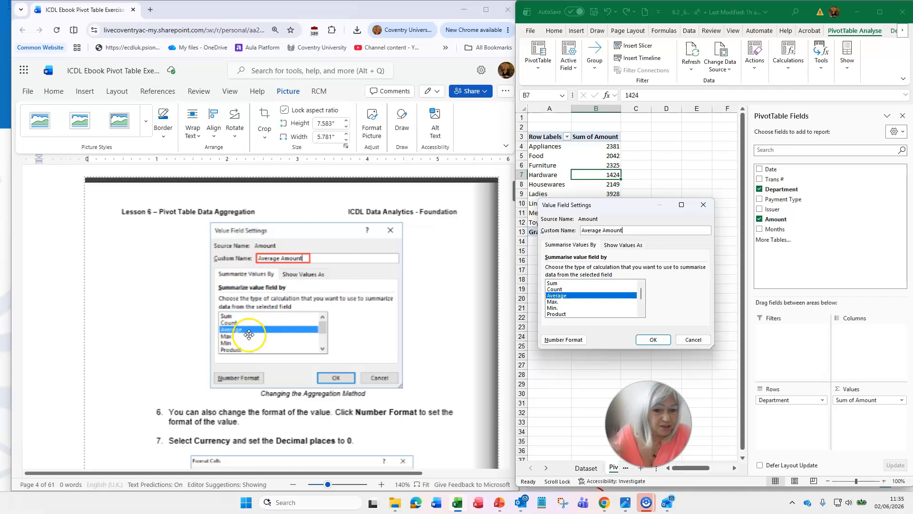
scroll(310, 330, down, 3)
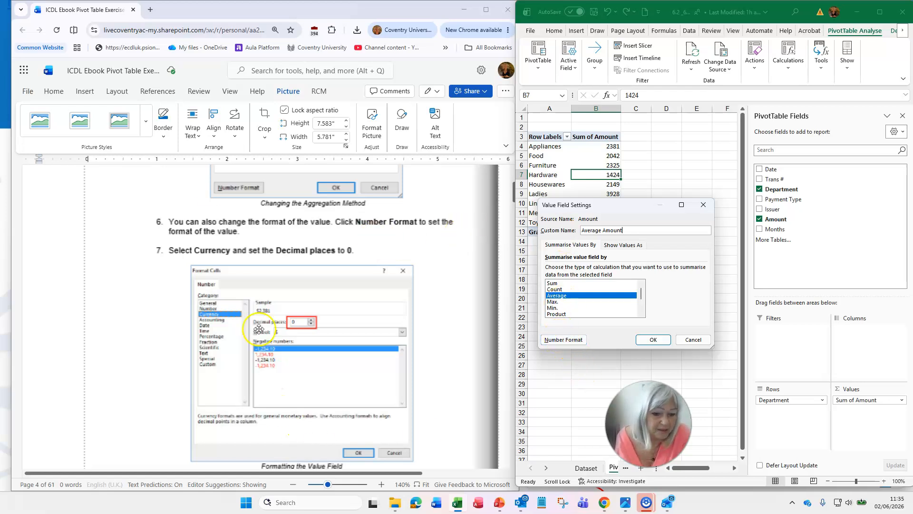
click(563, 340)
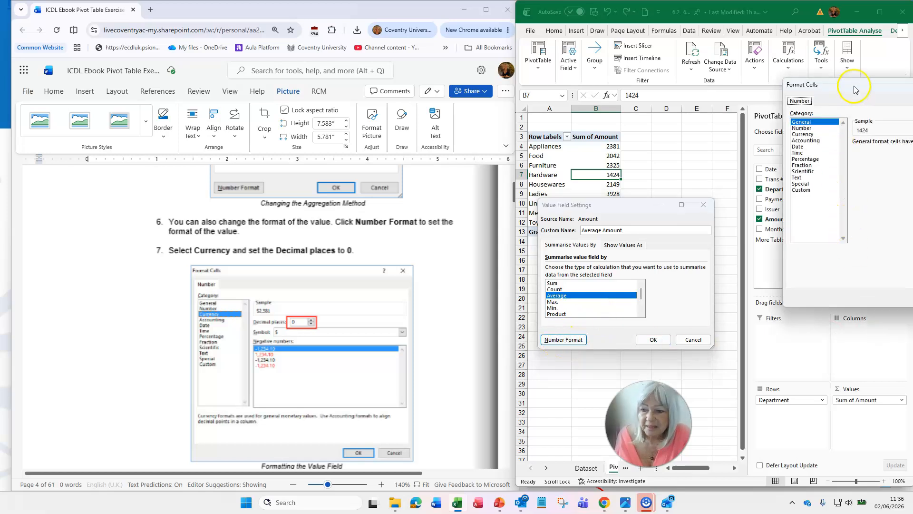
drag(855, 89, 662, 95)
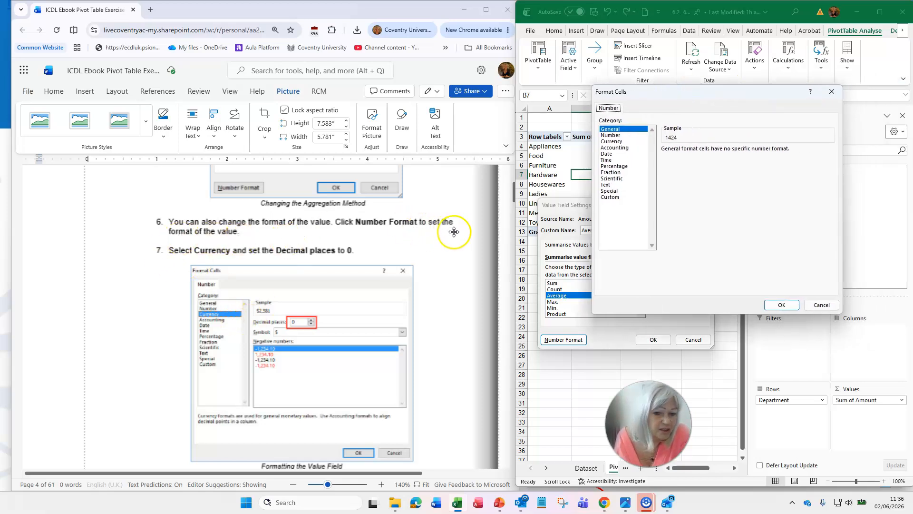
click(611, 142)
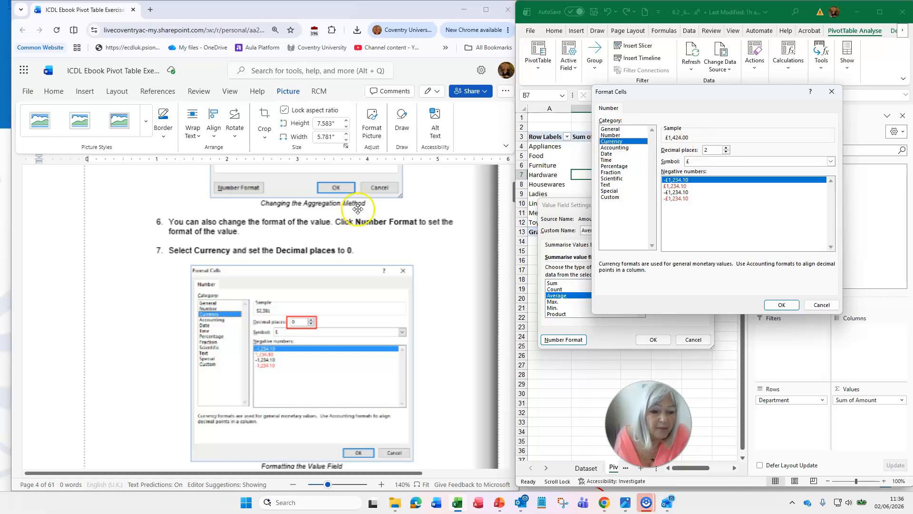
click(725, 152)
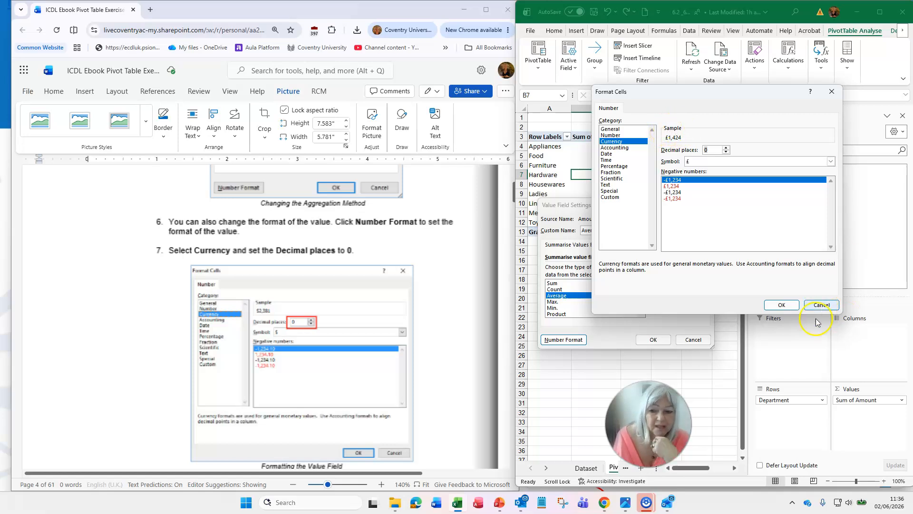
scroll(362, 345, down, 4)
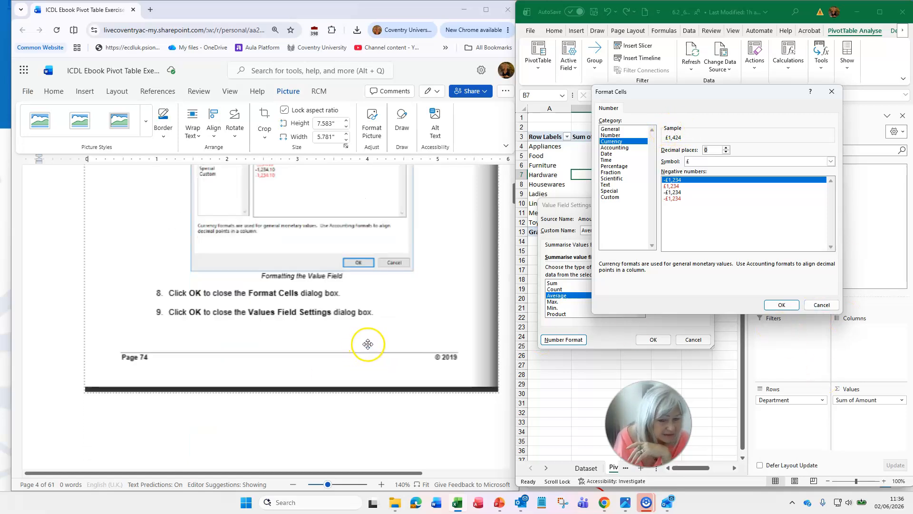
scroll(371, 342, down, 1)
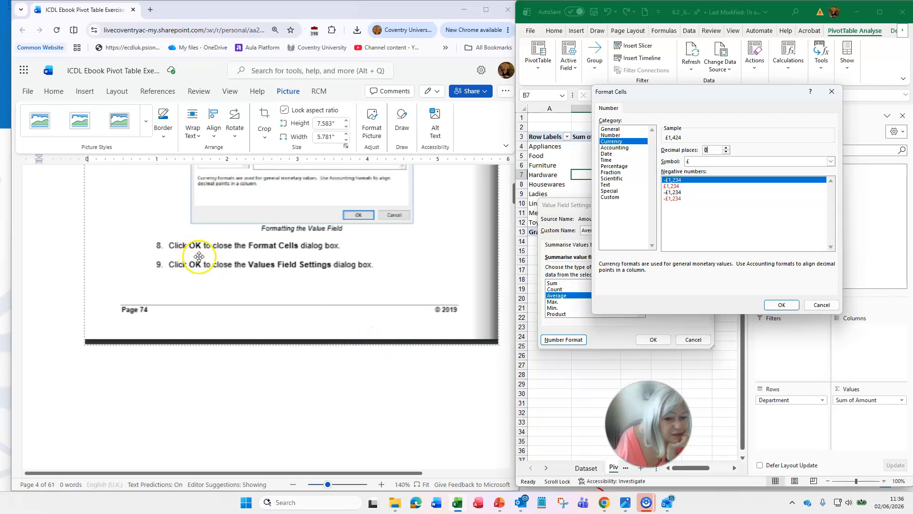
click(781, 305)
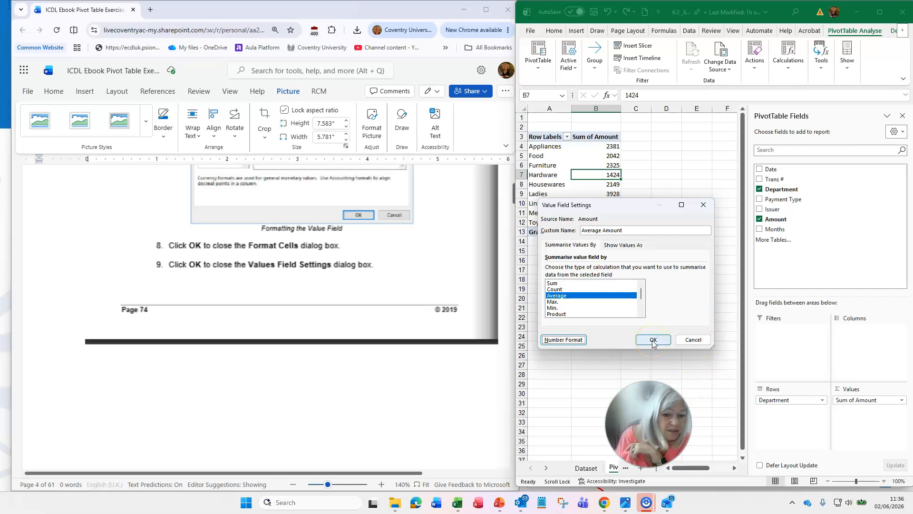
click(653, 340)
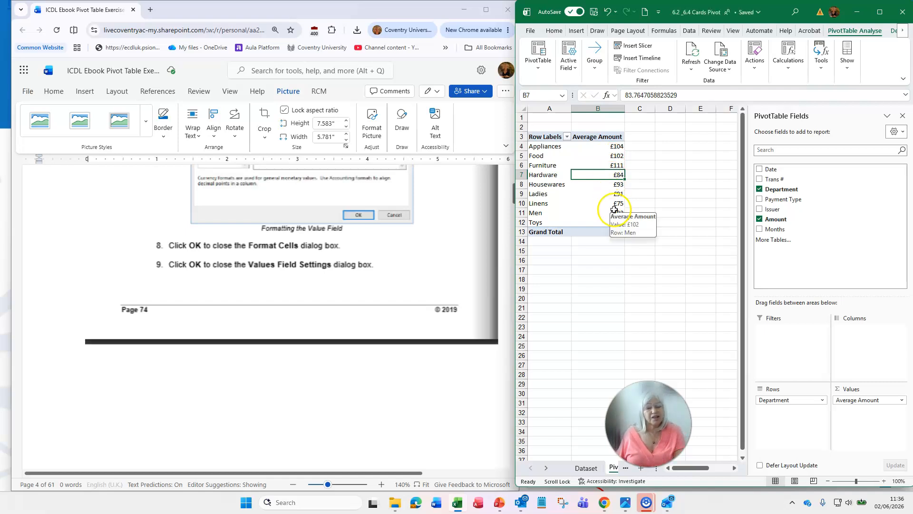
Compare the Pivot1 pivot table with the Solution 1 worksheet and return to Pivot1
drag(648, 424, 846, 224)
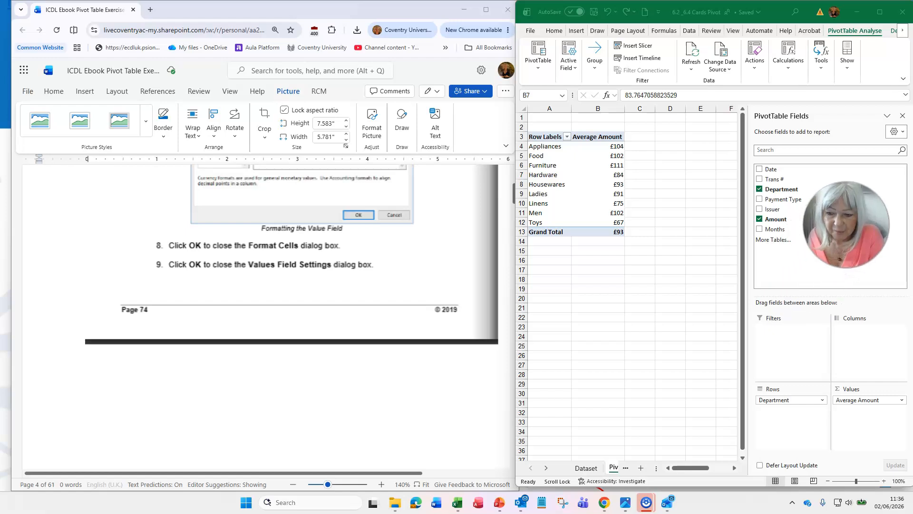
click(613, 468)
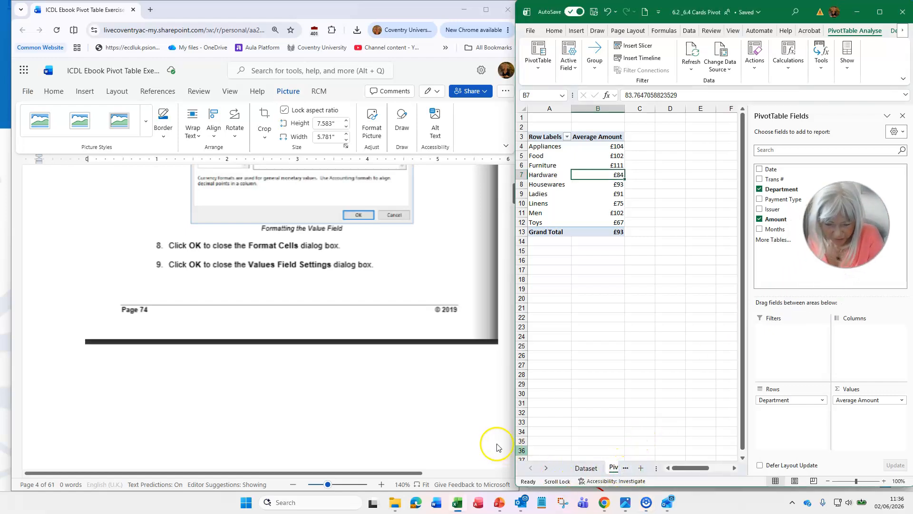
drag(515, 446, 431, 446)
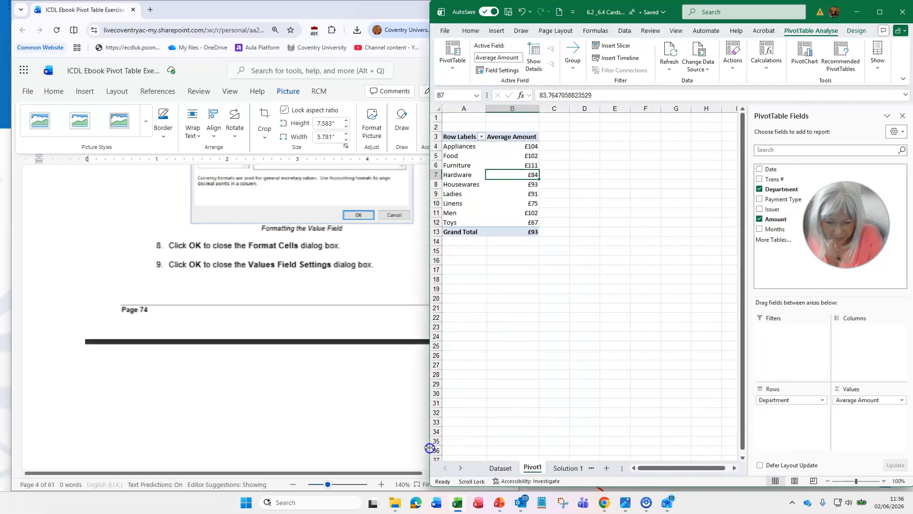
click(562, 469)
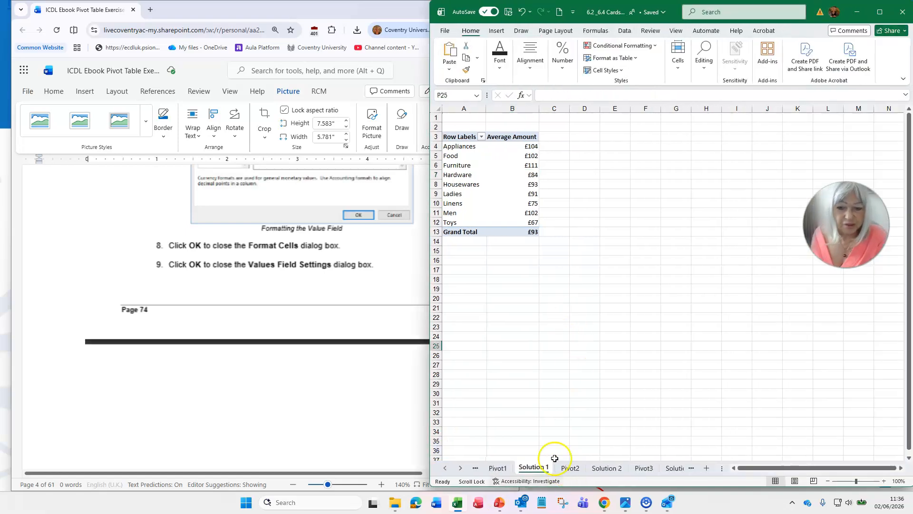
click(491, 469)
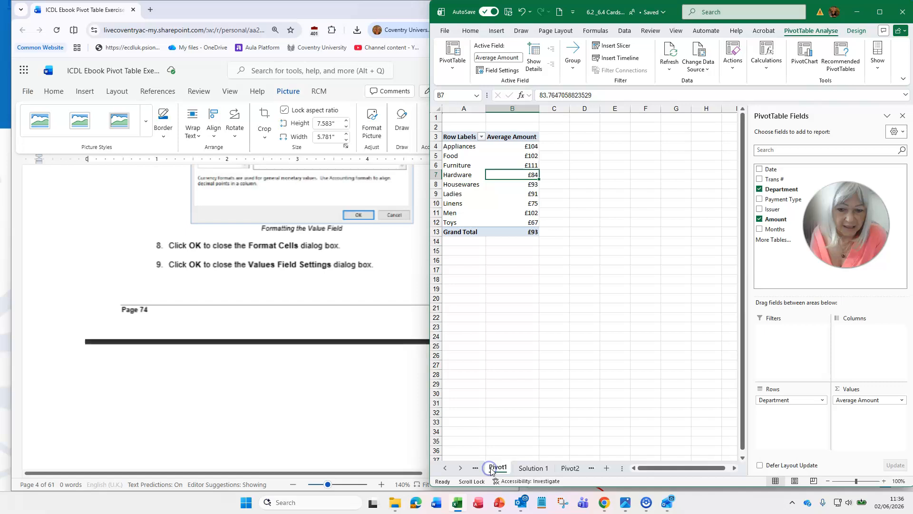
click(538, 471)
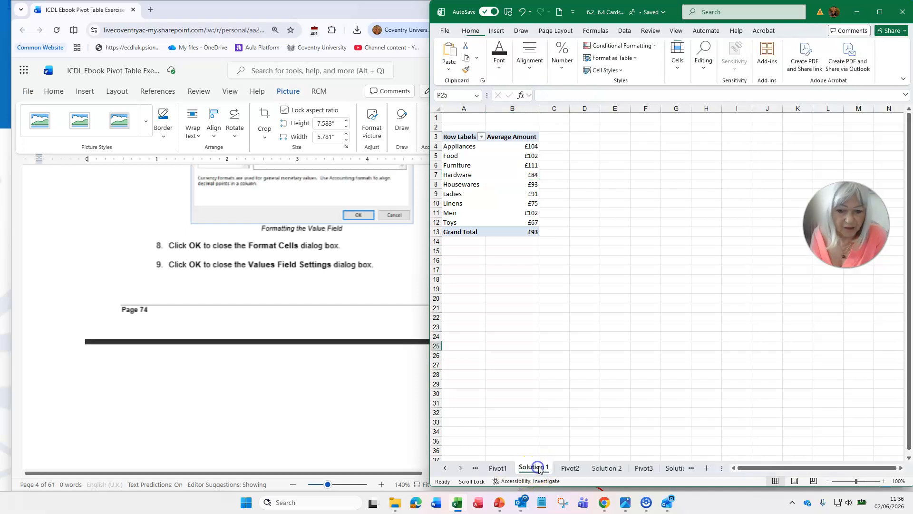
click(497, 469)
drag(427, 337, 516, 330)
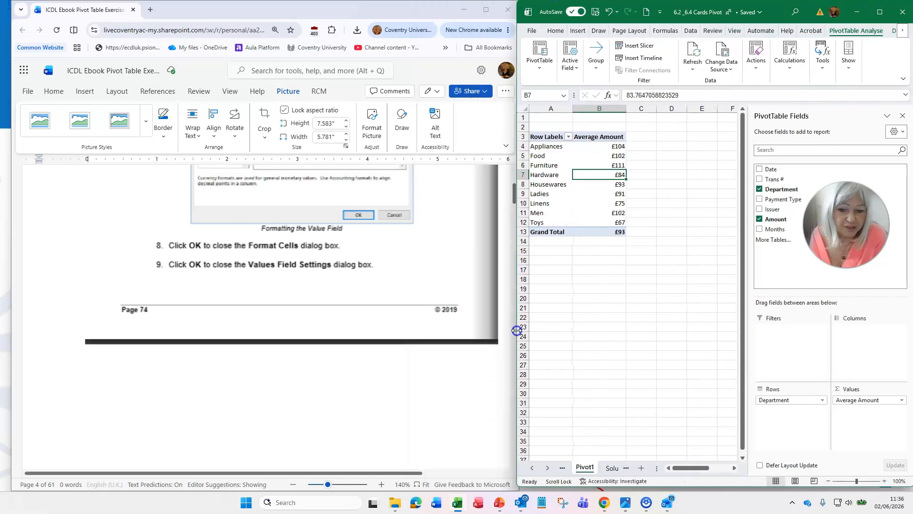
Read the ebook's note on quickly switching aggregation methods and summarise the pivot table's values by Average
scroll(321, 318, down, 10)
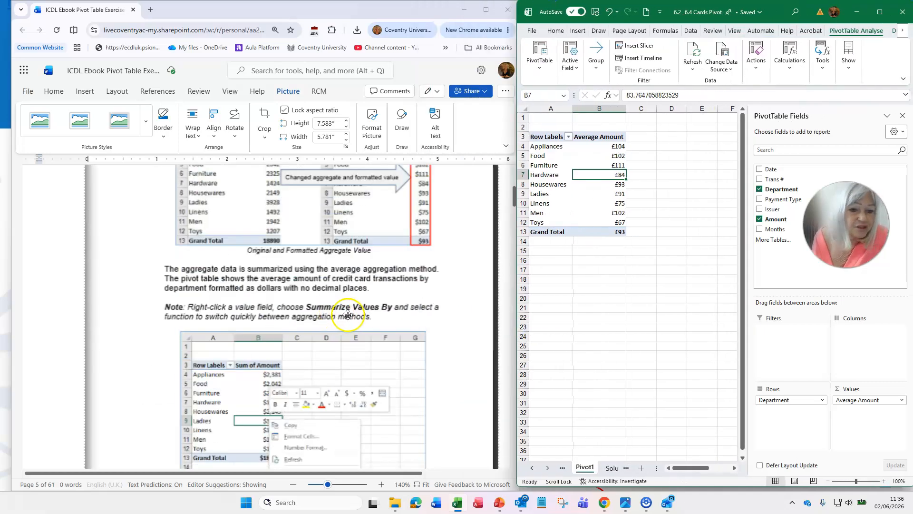
scroll(347, 315, up, 2)
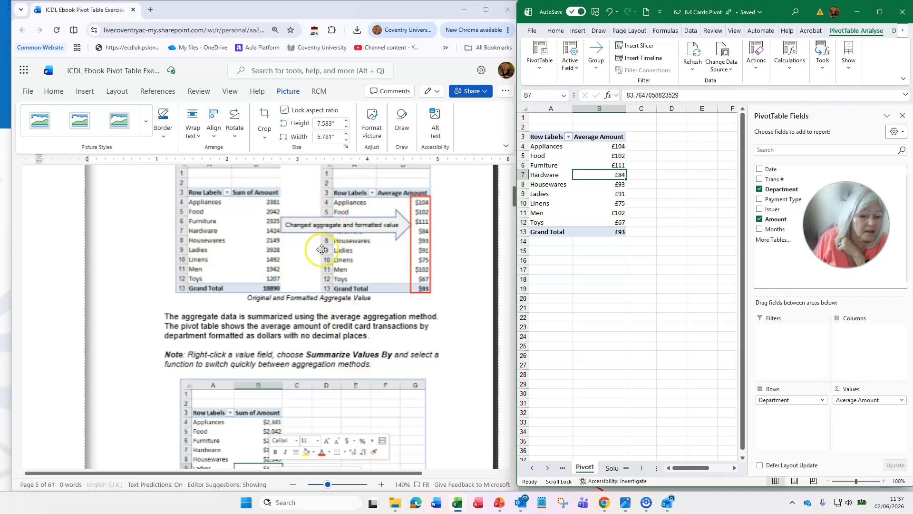
scroll(339, 261, down, 5)
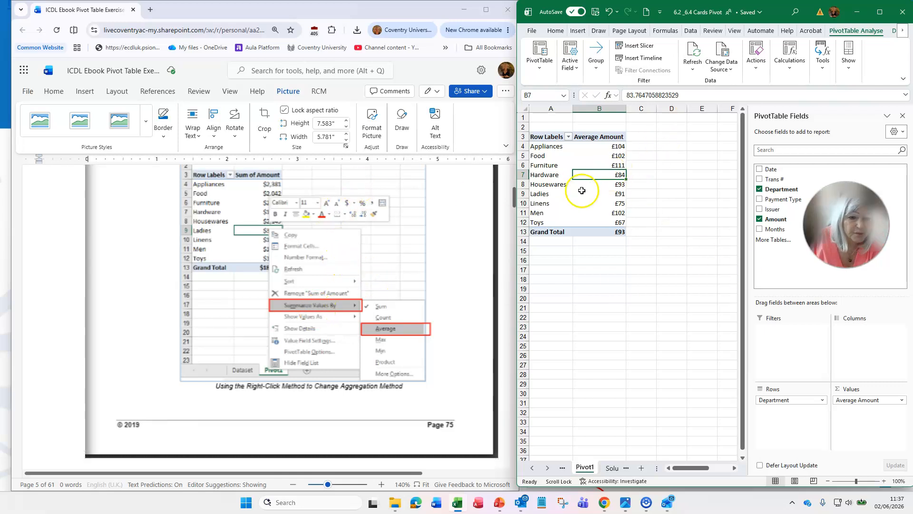
right_click(599, 175)
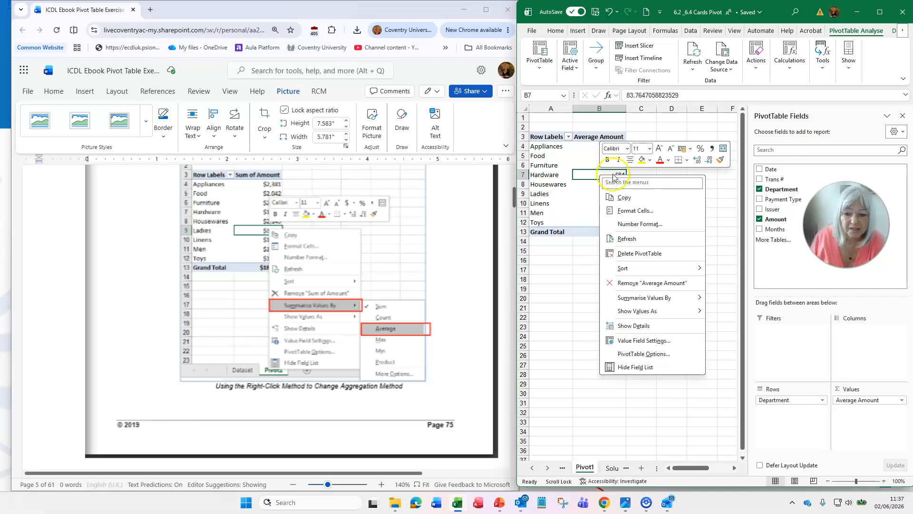
click(671, 298)
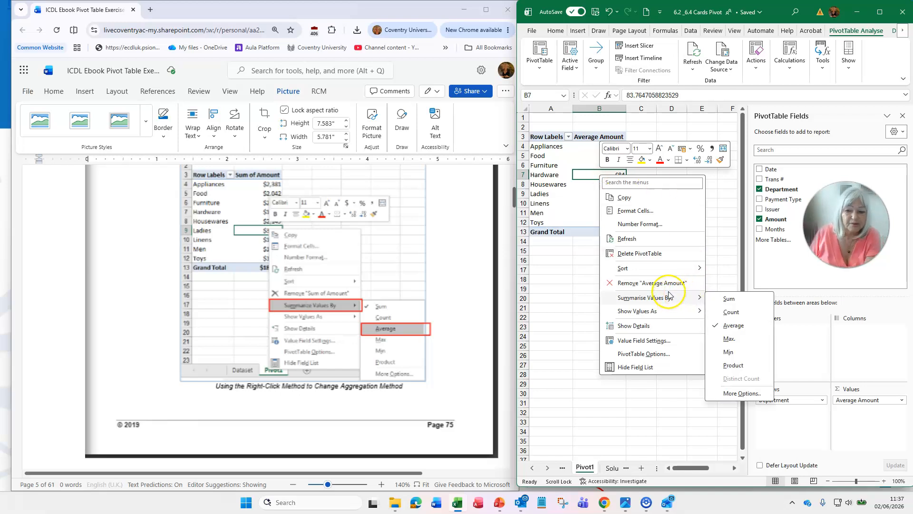
click(735, 325)
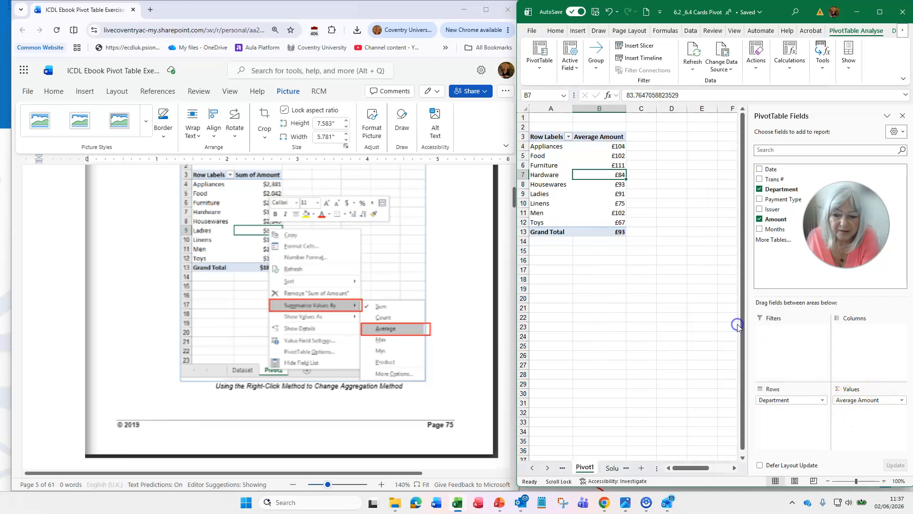
Switch the Pivot1 pivot table's values to be summarised by Sum
right_click(615, 175)
mouse_move(684, 299)
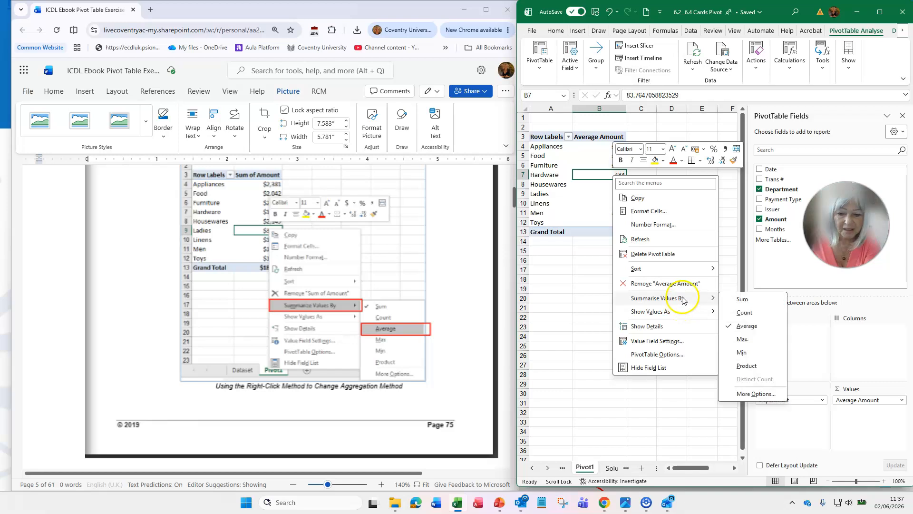
click(744, 299)
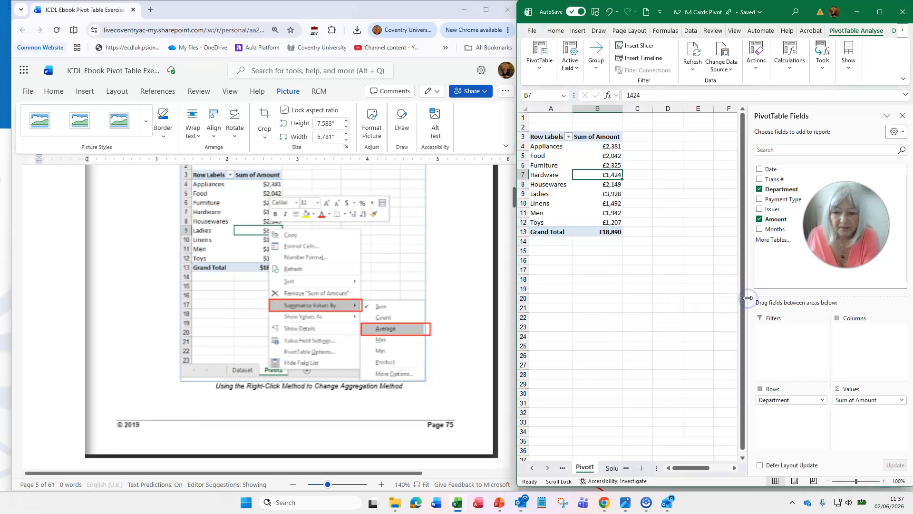
Summarise the Pivot1 pivot table's values by Average again
right_click(608, 167)
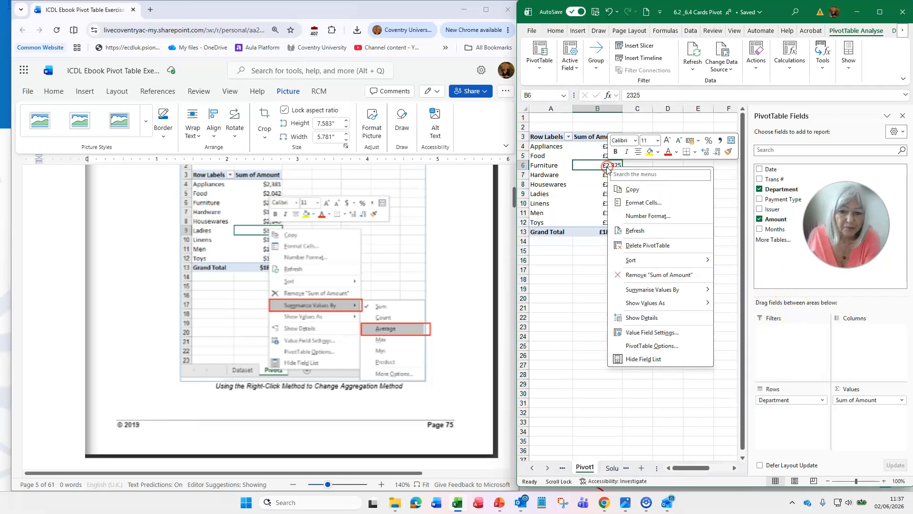
mouse_move(642, 290)
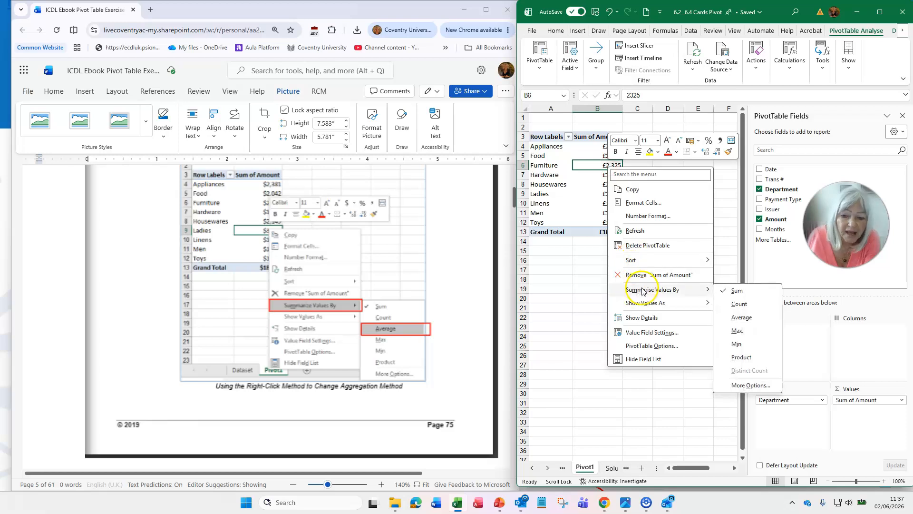
click(741, 318)
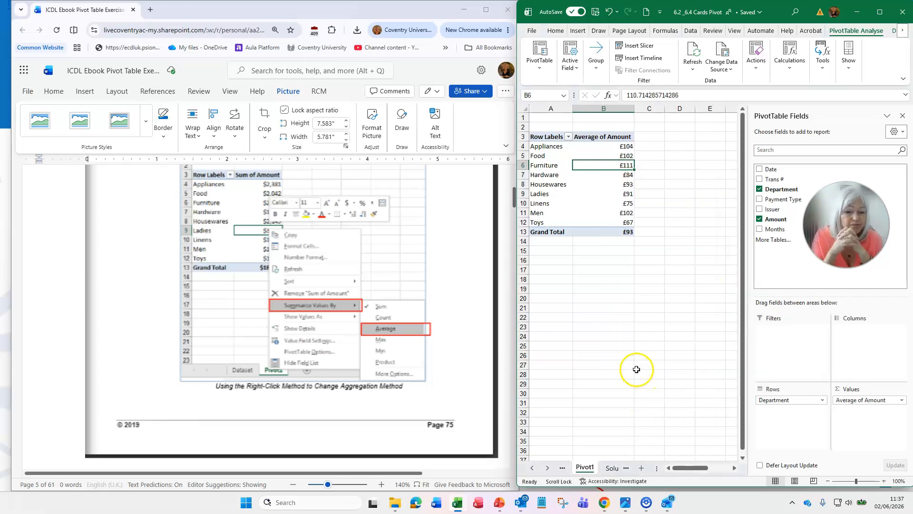
Read the ebook's section 6.3 on displaying multiple aggregation values in a pivot table
scroll(414, 190, down, 10)
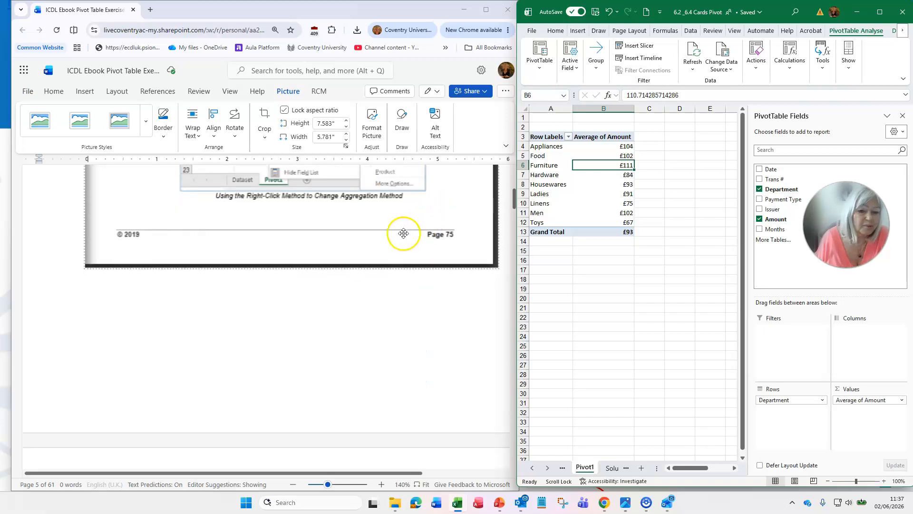
scroll(409, 235, down, 3)
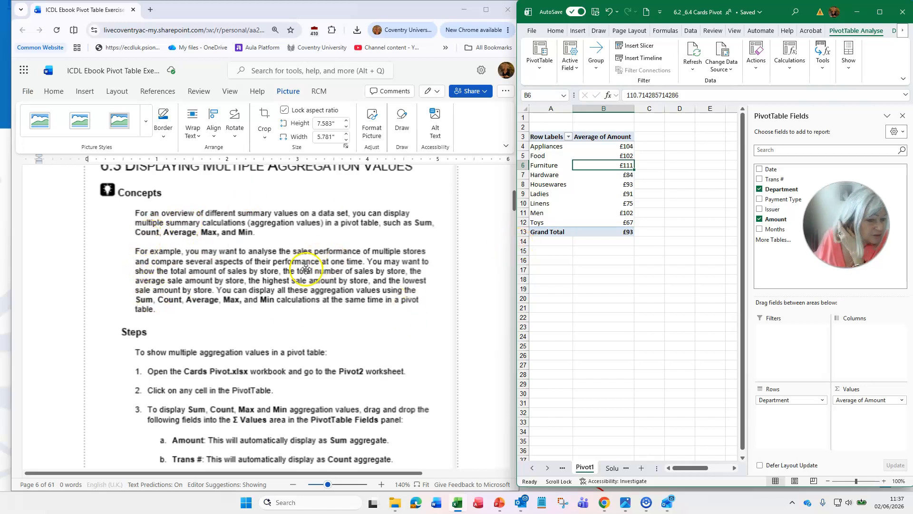
scroll(315, 213, up, 1)
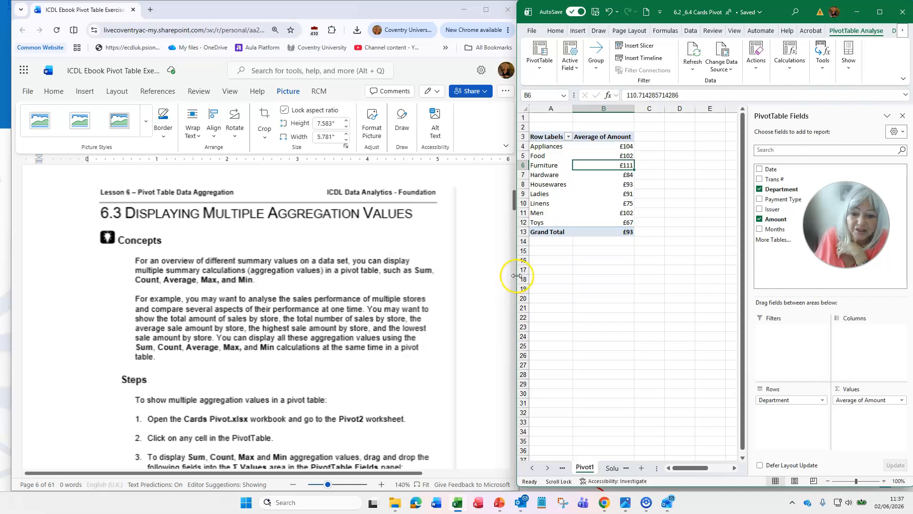
Widen the workbook window and, following the ebook's steps, select a cell in the Pivot2 worksheet's pivot table to show its fields
drag(516, 276, 462, 283)
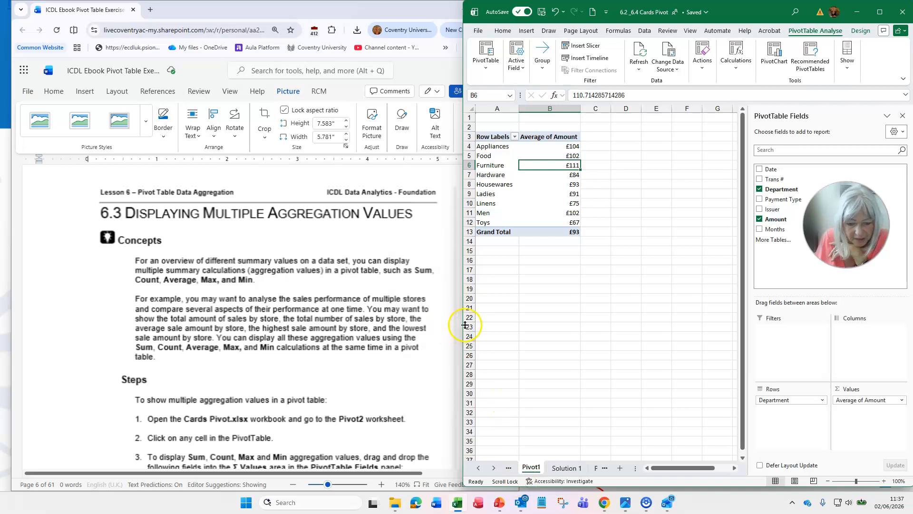
drag(461, 325, 341, 327)
click(481, 467)
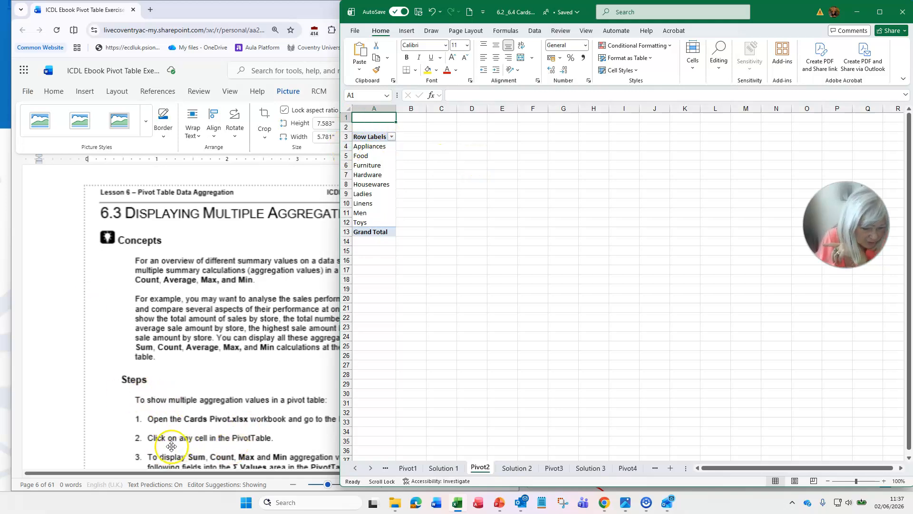
scroll(226, 434, down, 2)
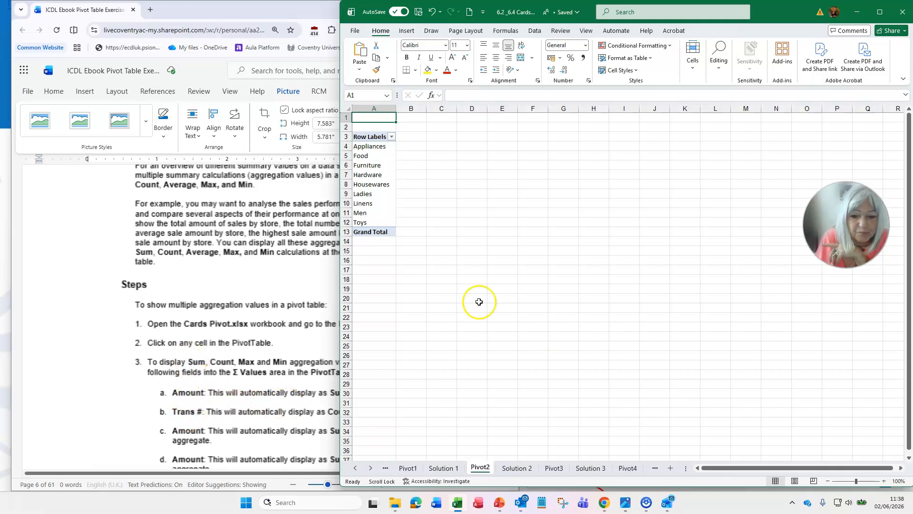
click(384, 185)
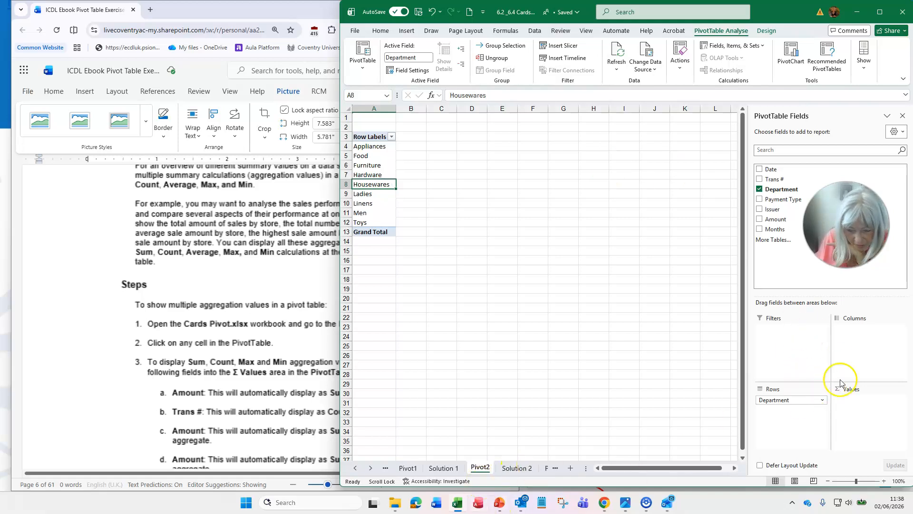
Examine the pivot table on the Solution 2 worksheet and how its fields are arranged in the Values and Columns areas
click(511, 470)
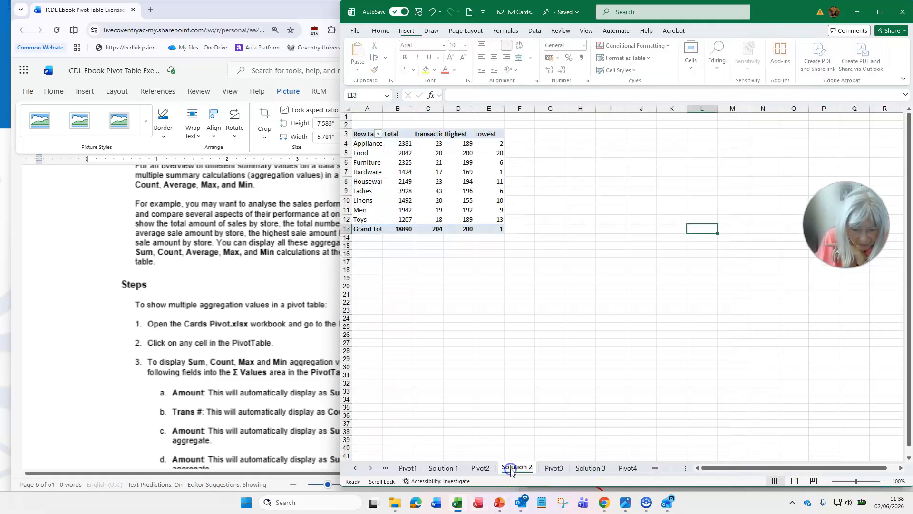
click(446, 160)
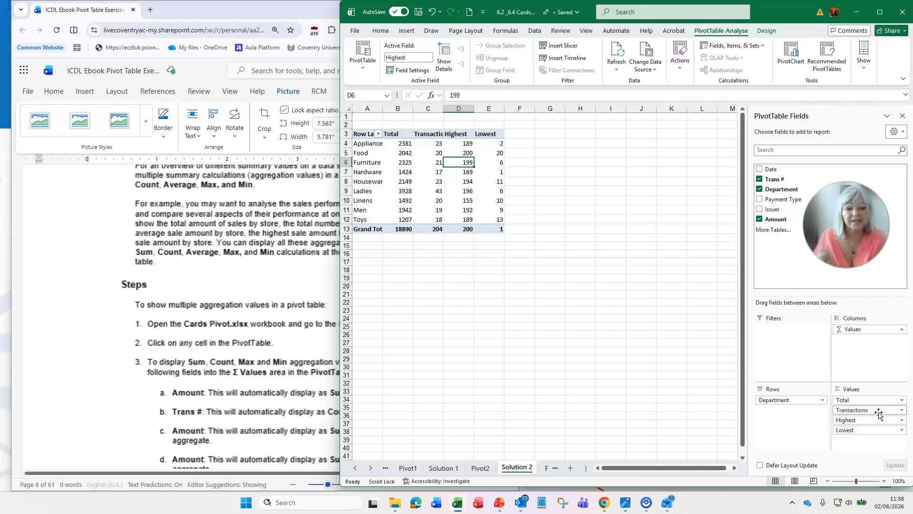
click(855, 320)
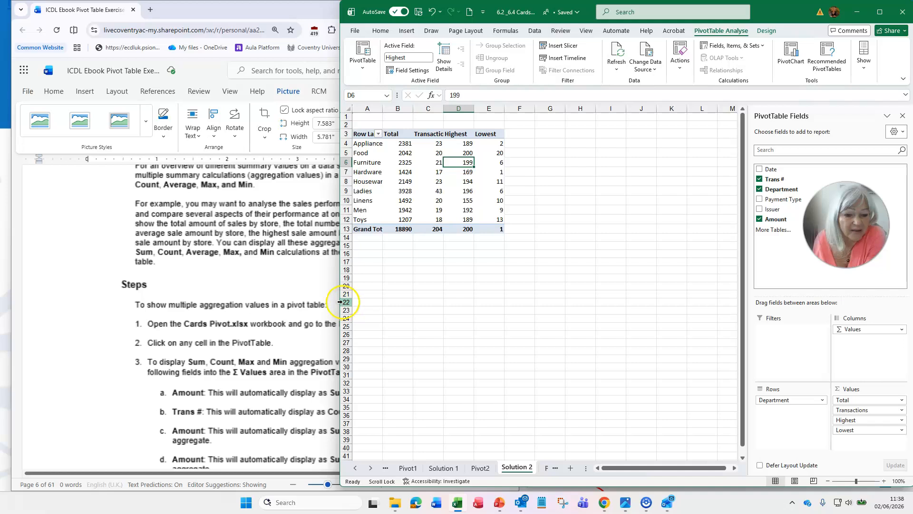
Narrow the workbook window to uncover the ebook, and minimise the workbook, ebook and exercise files windows to return to the presentation
drag(339, 302, 517, 303)
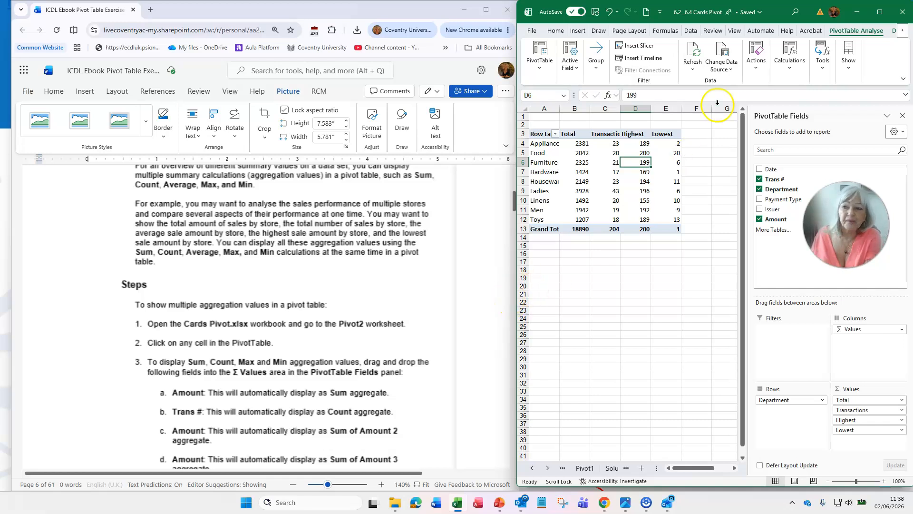
click(857, 13)
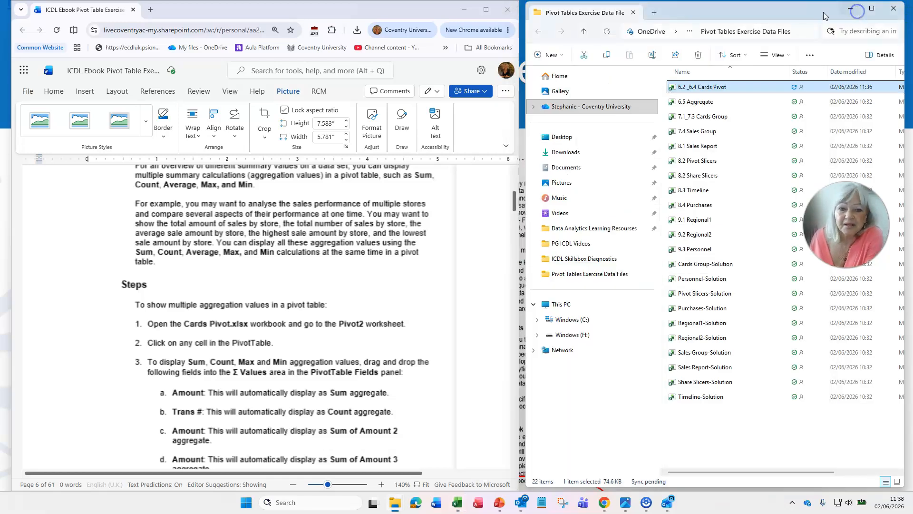
click(303, 10)
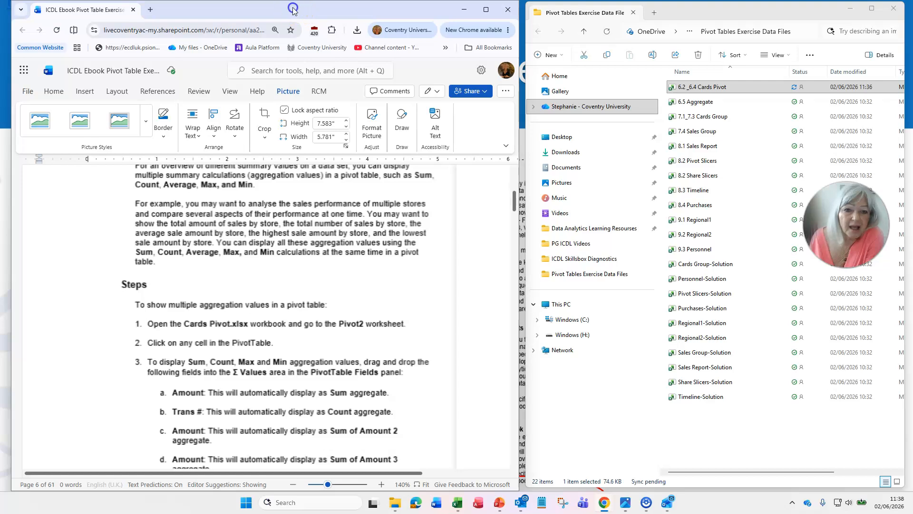
drag(293, 11, 293, 87)
click(461, 86)
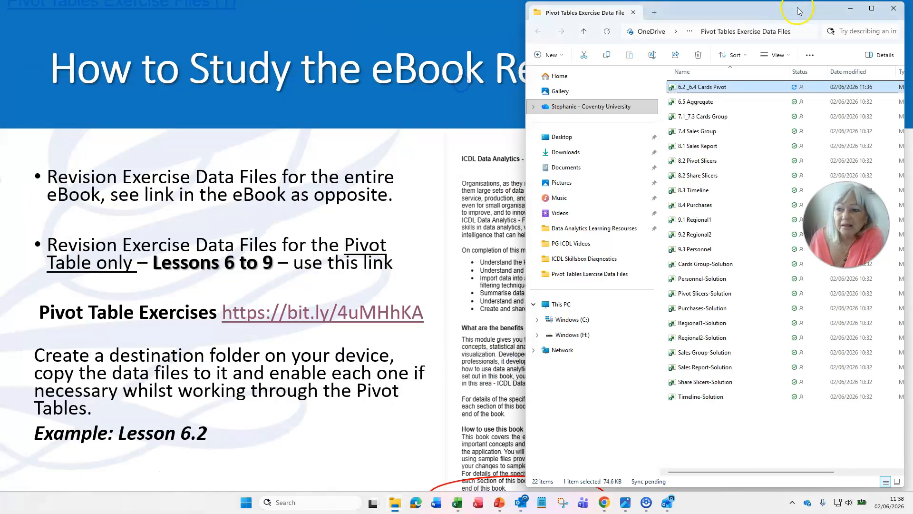
click(854, 9)
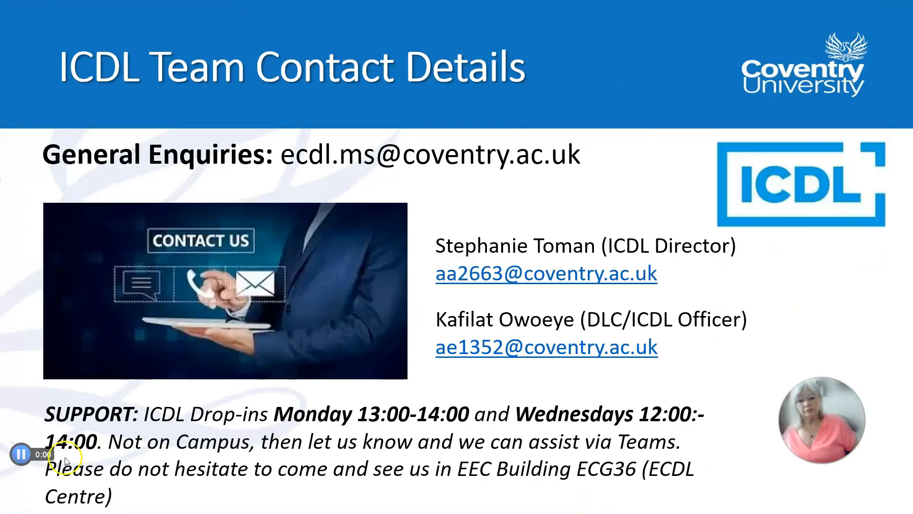